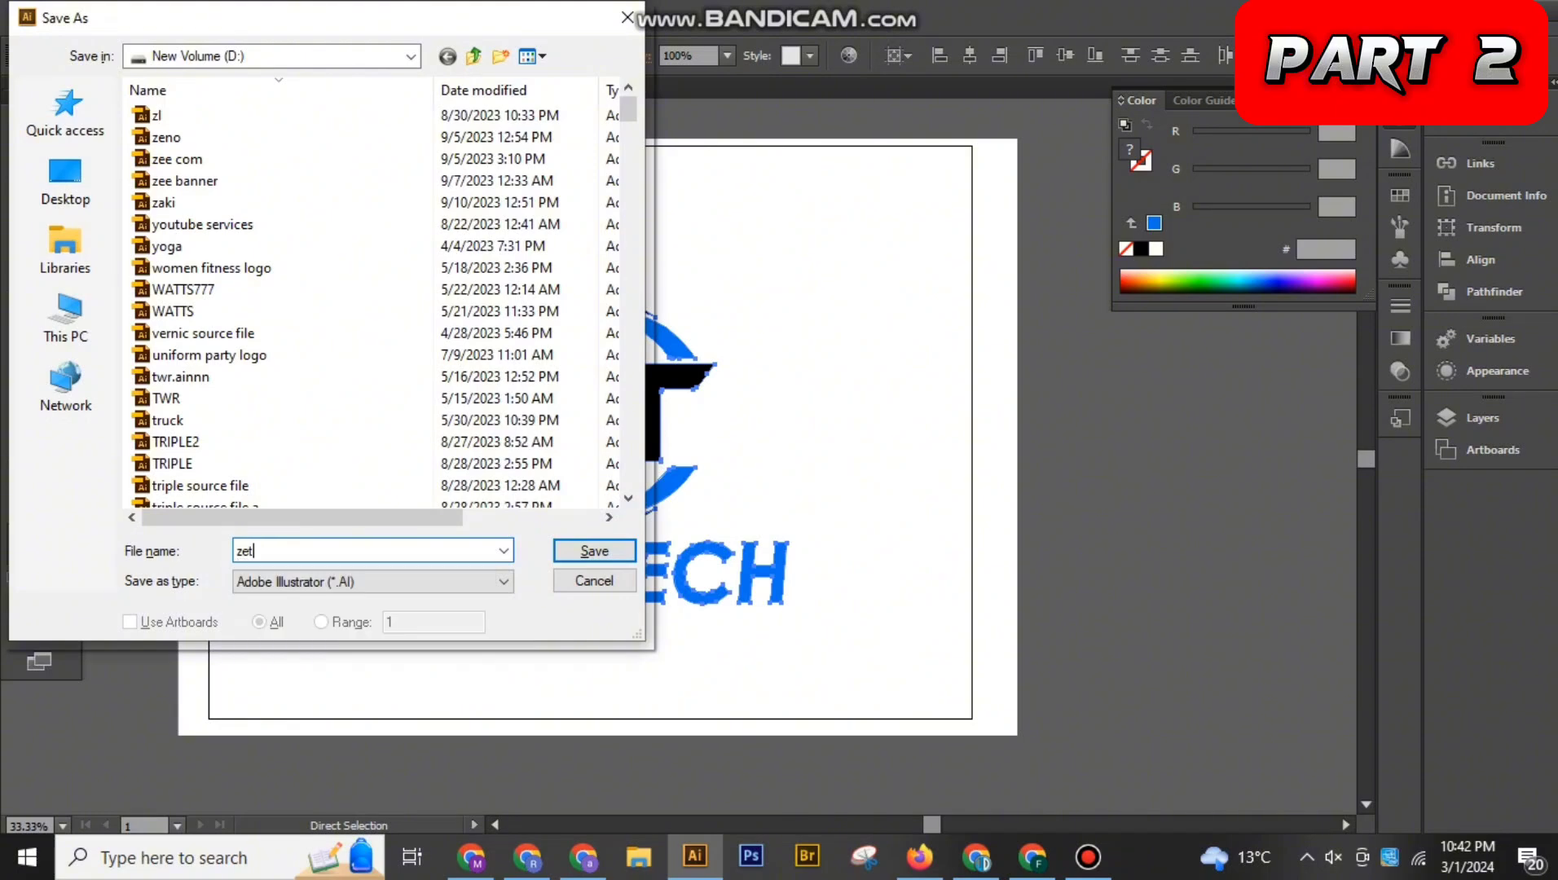
Save the logo document as "zetu tech" in Adobe Illustrator format on New Volume (D:)
{"action": "type", "text": "ech"}
{"action": "key", "text": "Return"}
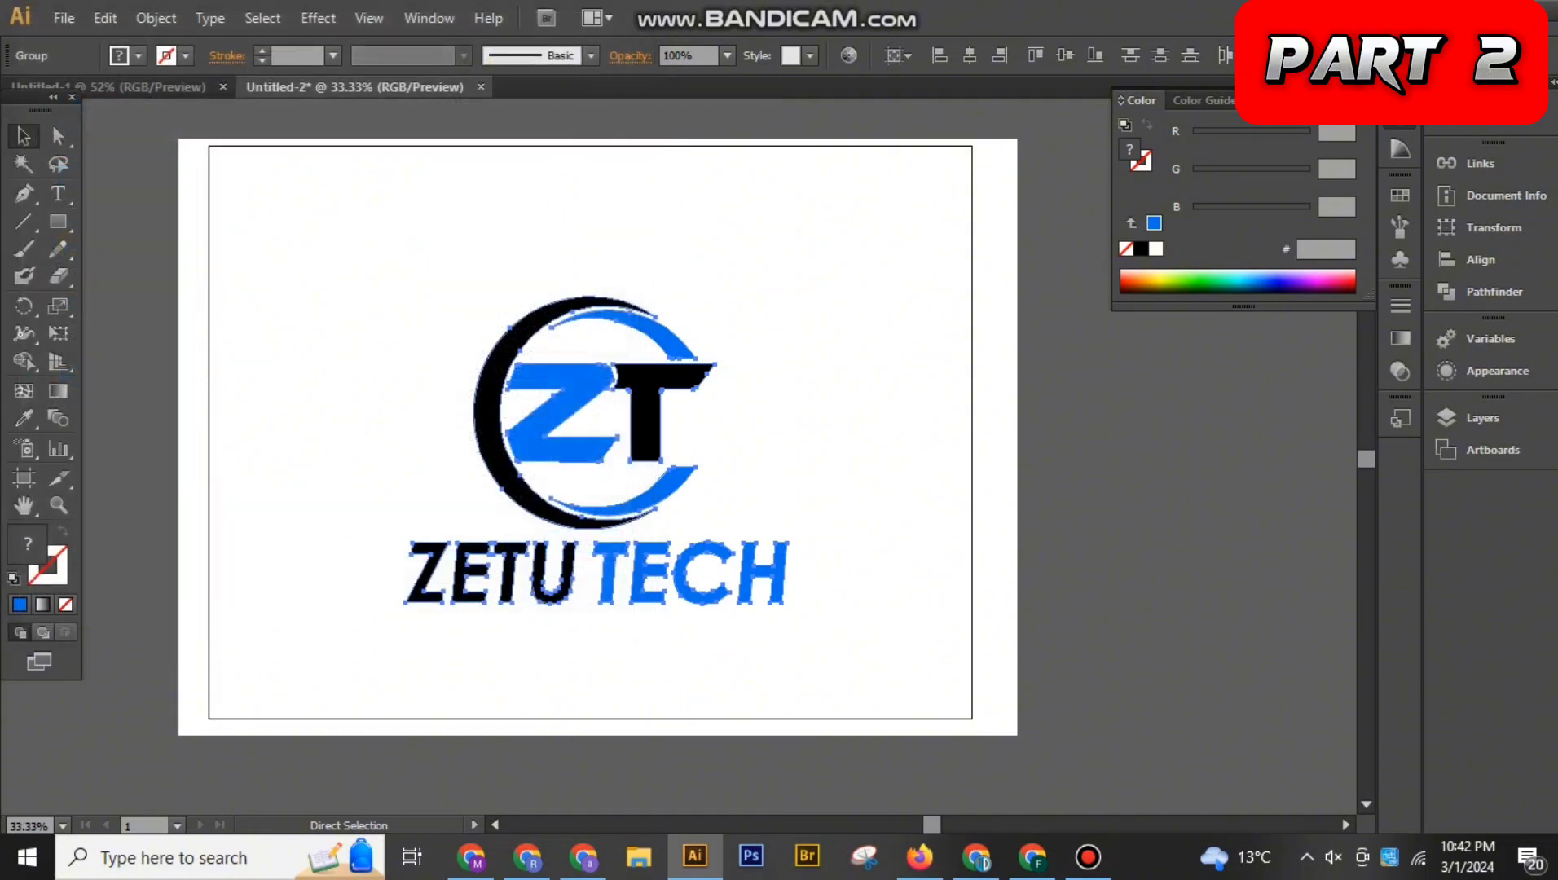
{"action": "key", "text": "Return"}
{"action": "key", "text": "v"}
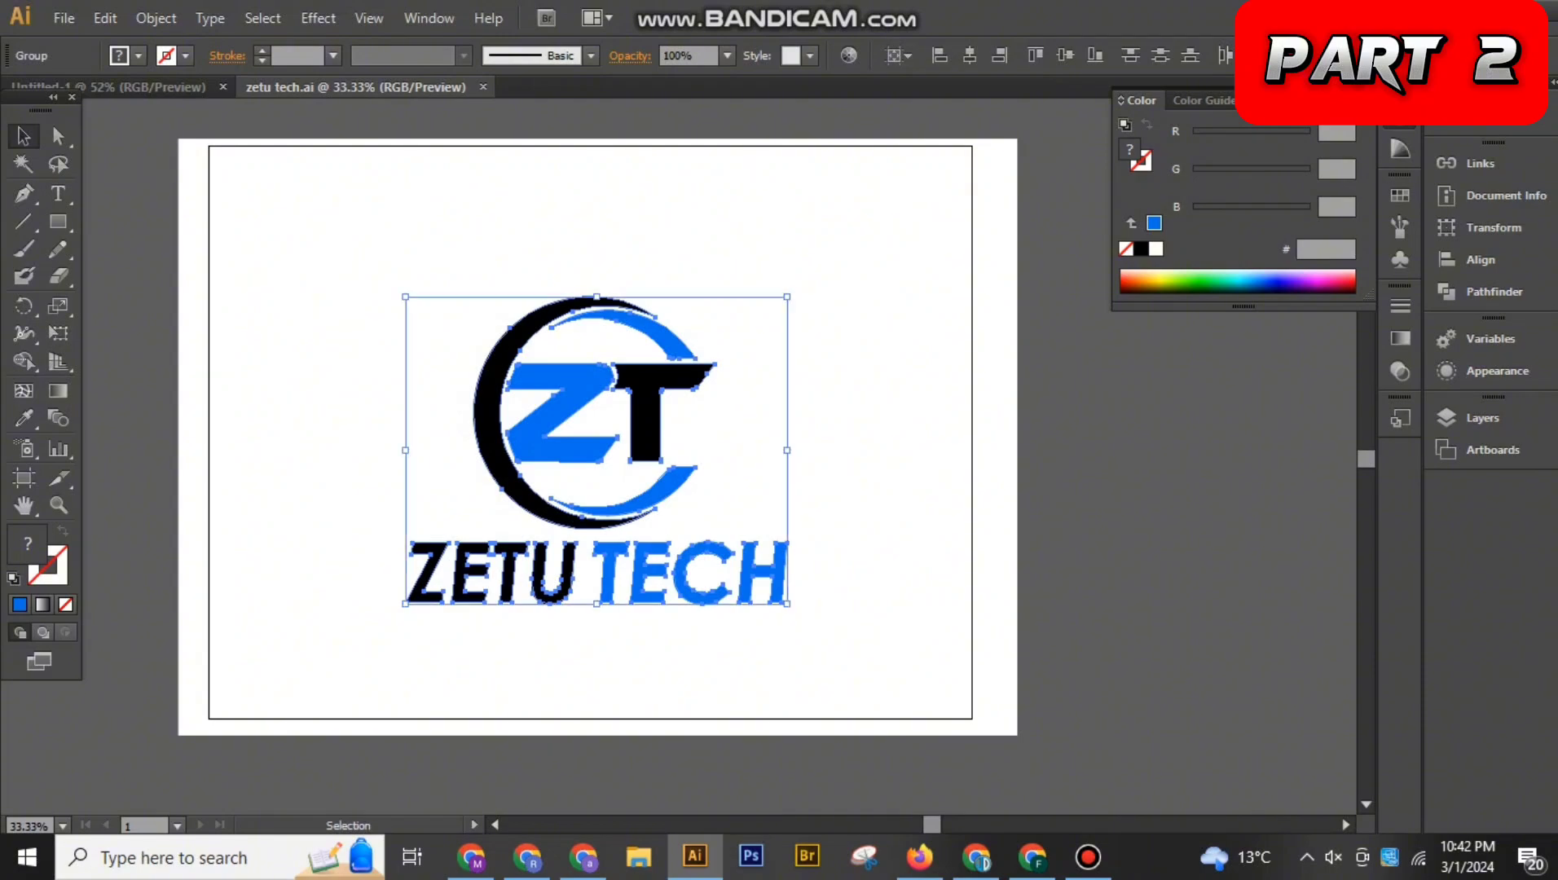
Export the logo for web as a JPEG named "zetu-techdd" into the Downloads folder
{"action": "left_click", "coordinate": [63, 18]}
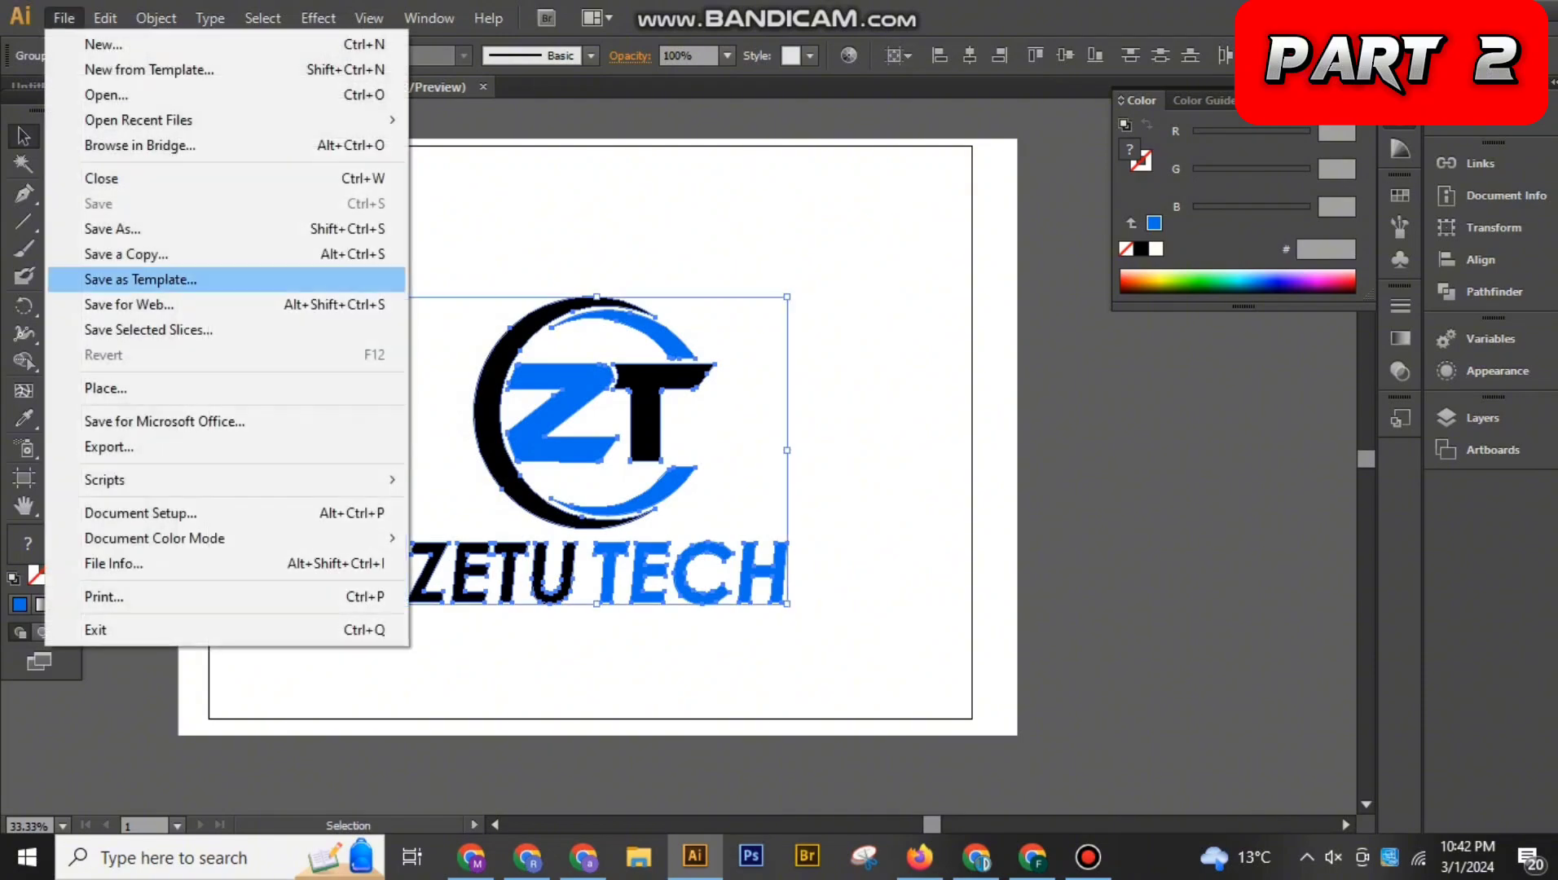
{"action": "left_click", "coordinate": [129, 304]}
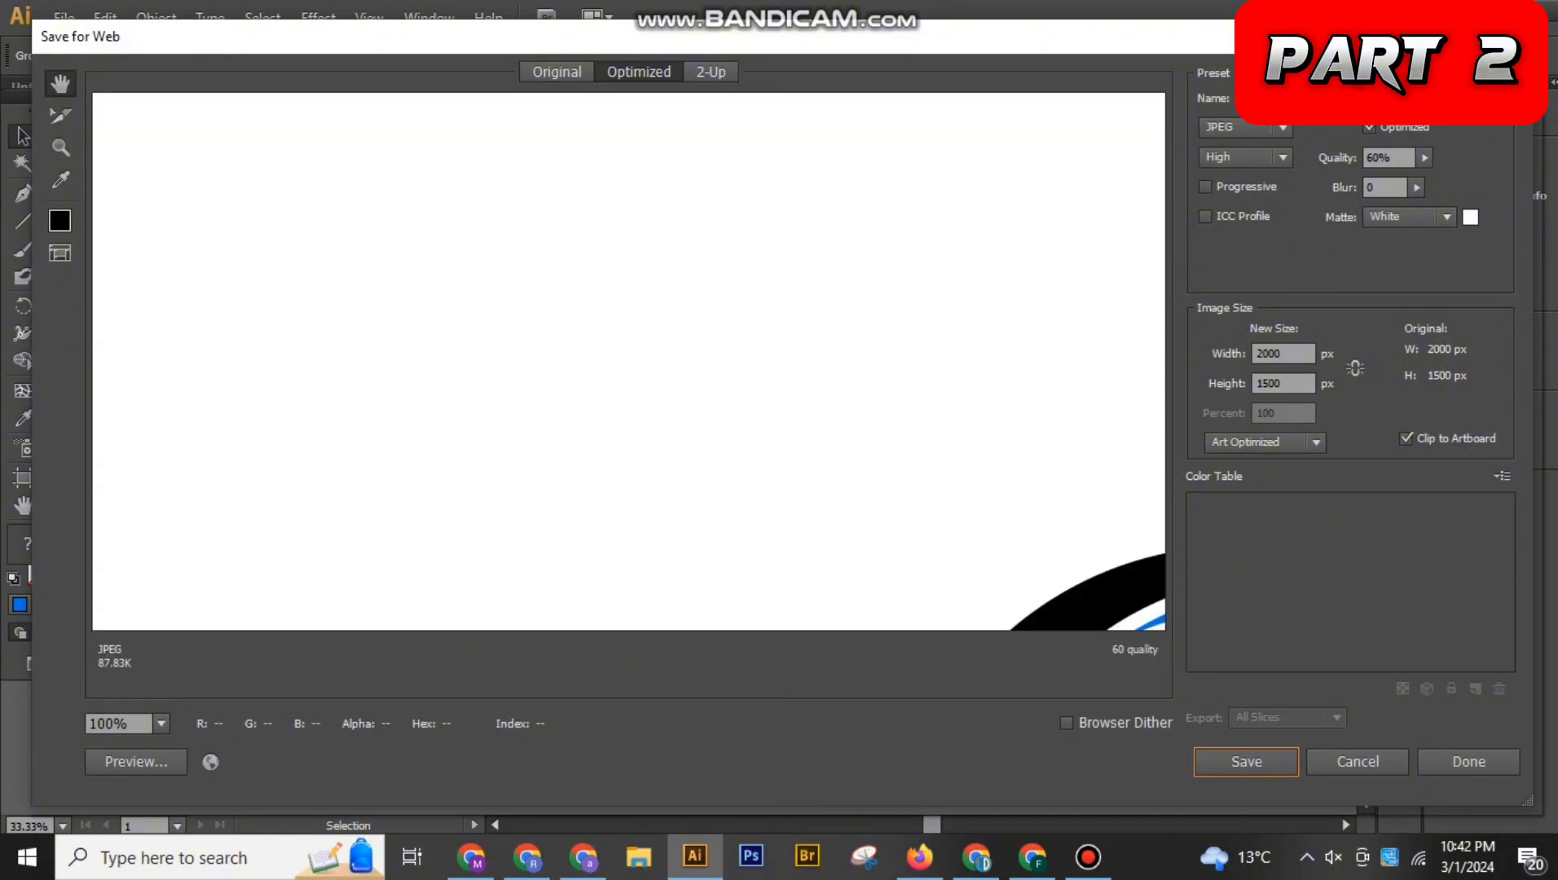
{"action": "left_click_drag", "start_coordinate": [692, 505], "coordinate": [513, 157]}
{"action": "left_click_drag", "start_coordinate": [815, 457], "coordinate": [677, 380]}
{"action": "left_click_drag", "start_coordinate": [815, 489], "coordinate": [672, 308]}
{"action": "left_click_drag", "start_coordinate": [815, 571], "coordinate": [789, 239]}
{"action": "left_click", "coordinate": [1246, 761]}
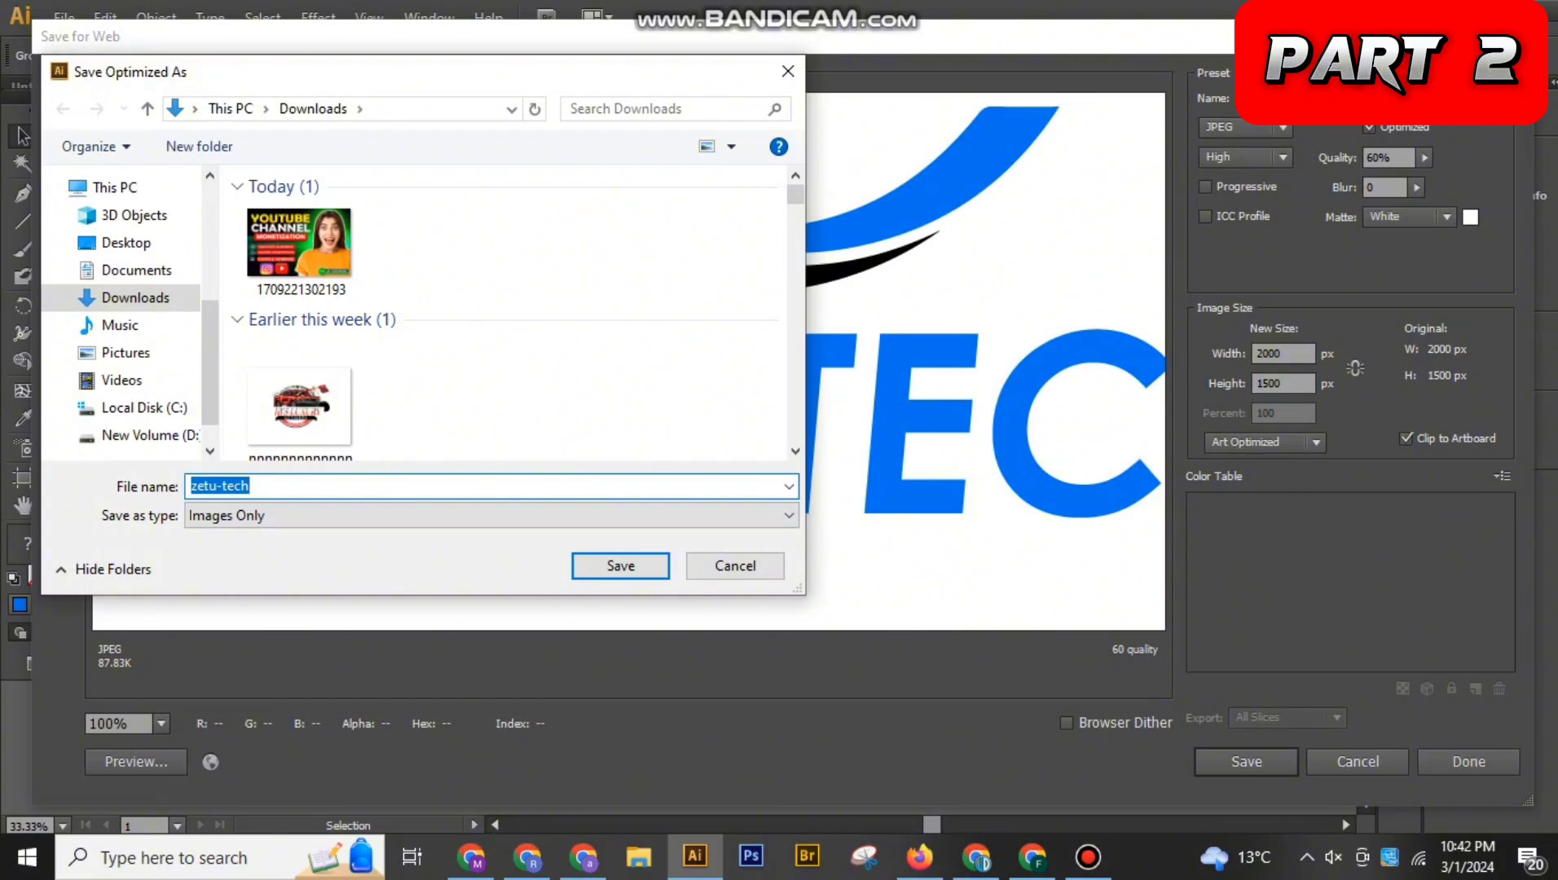
{"action": "key", "text": "End"}
{"action": "type", "text": "dd"}
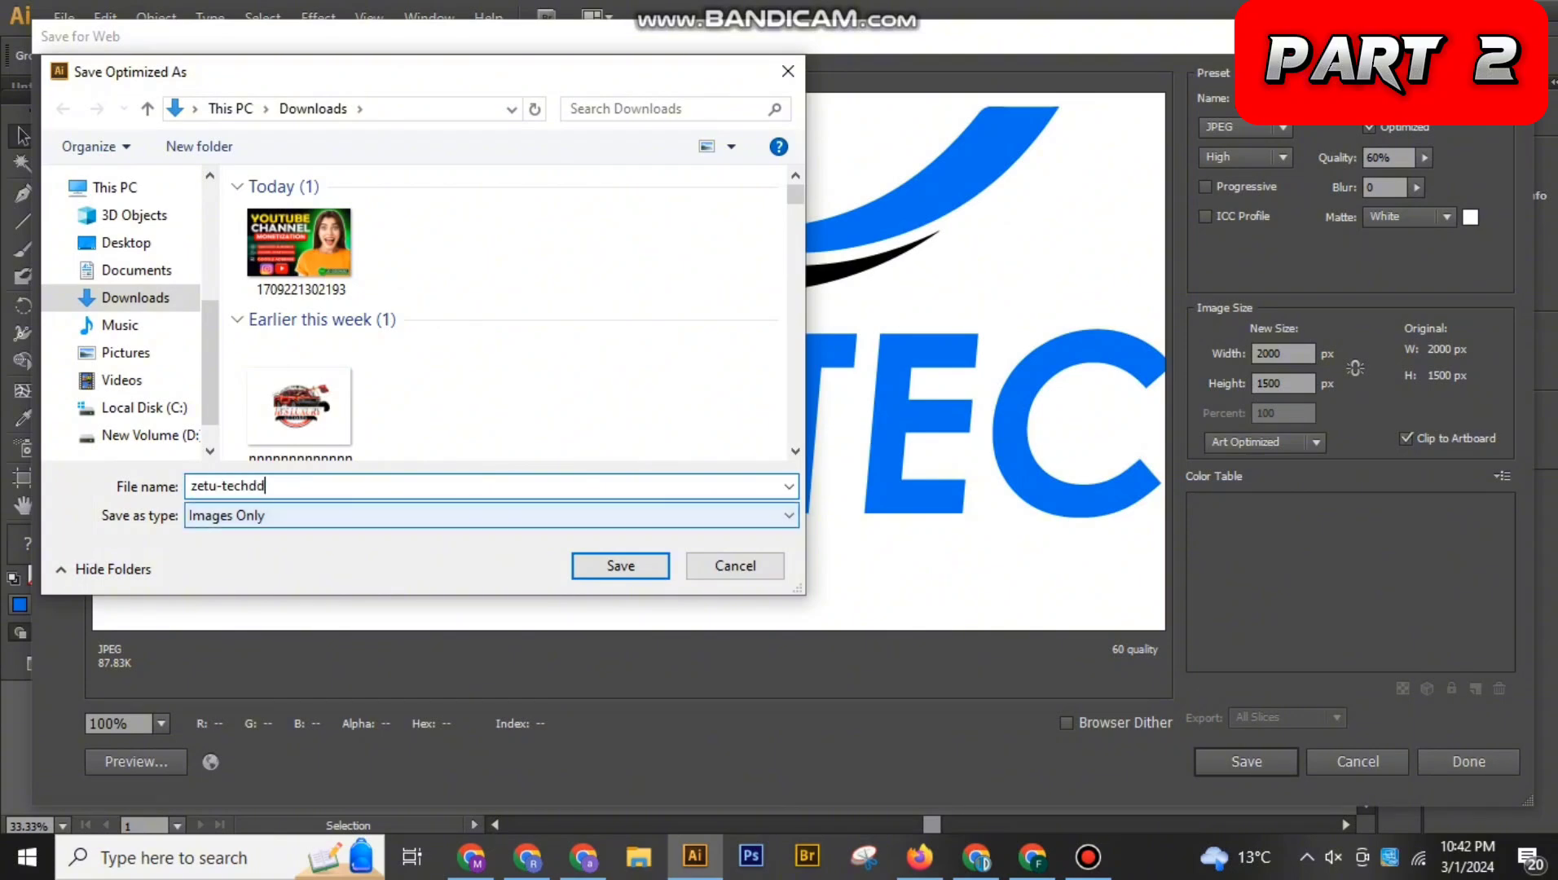
{"action": "key", "text": "Return"}
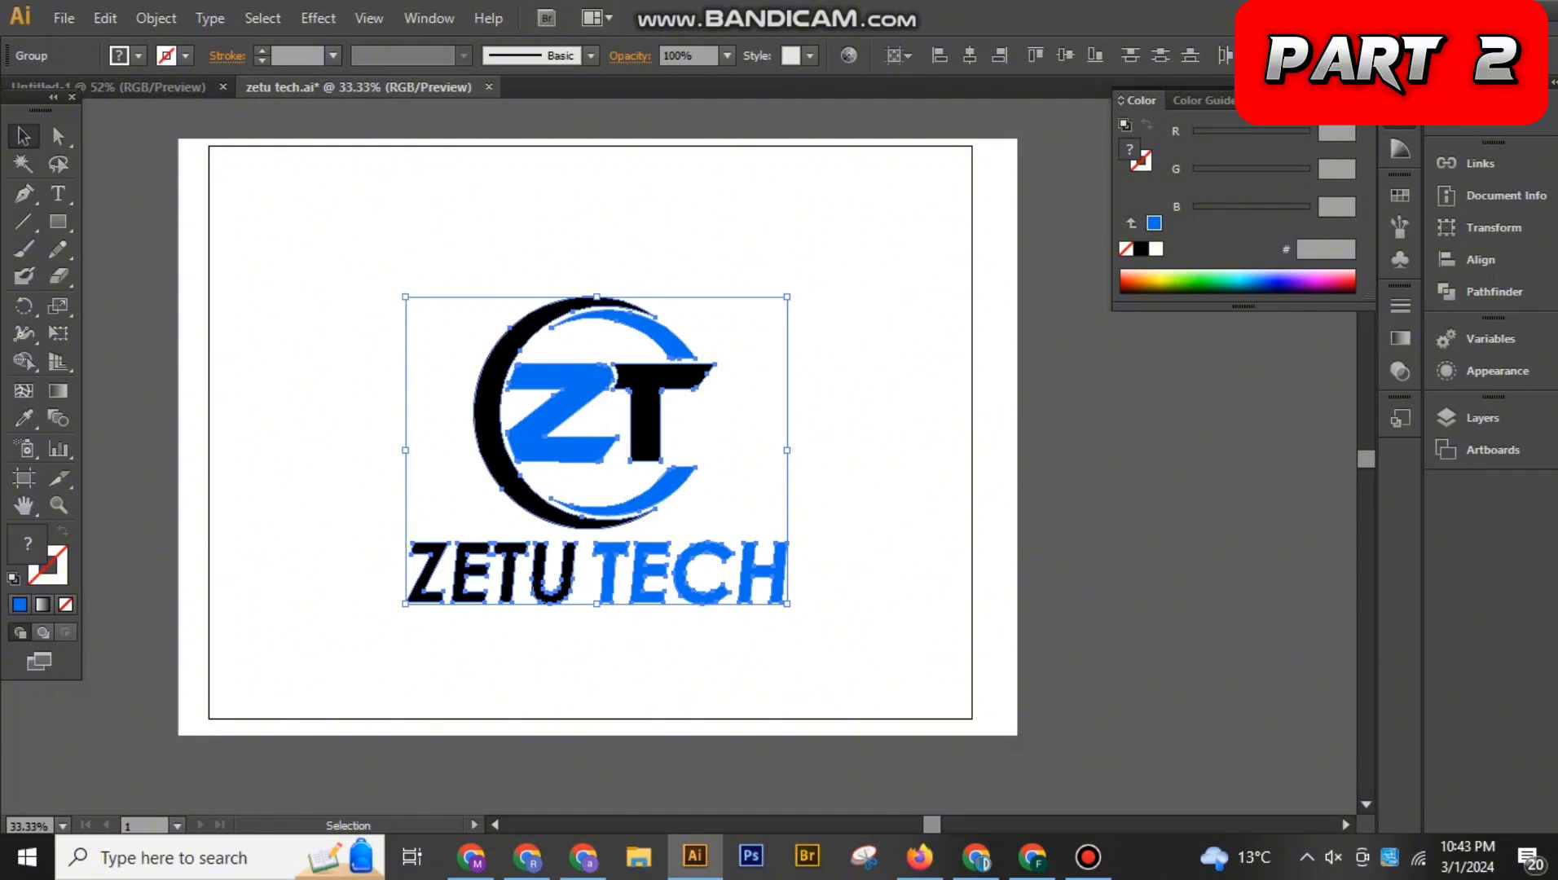
Set up a new document 800 pt wide and 800 pt high
{"action": "key", "text": "a"}
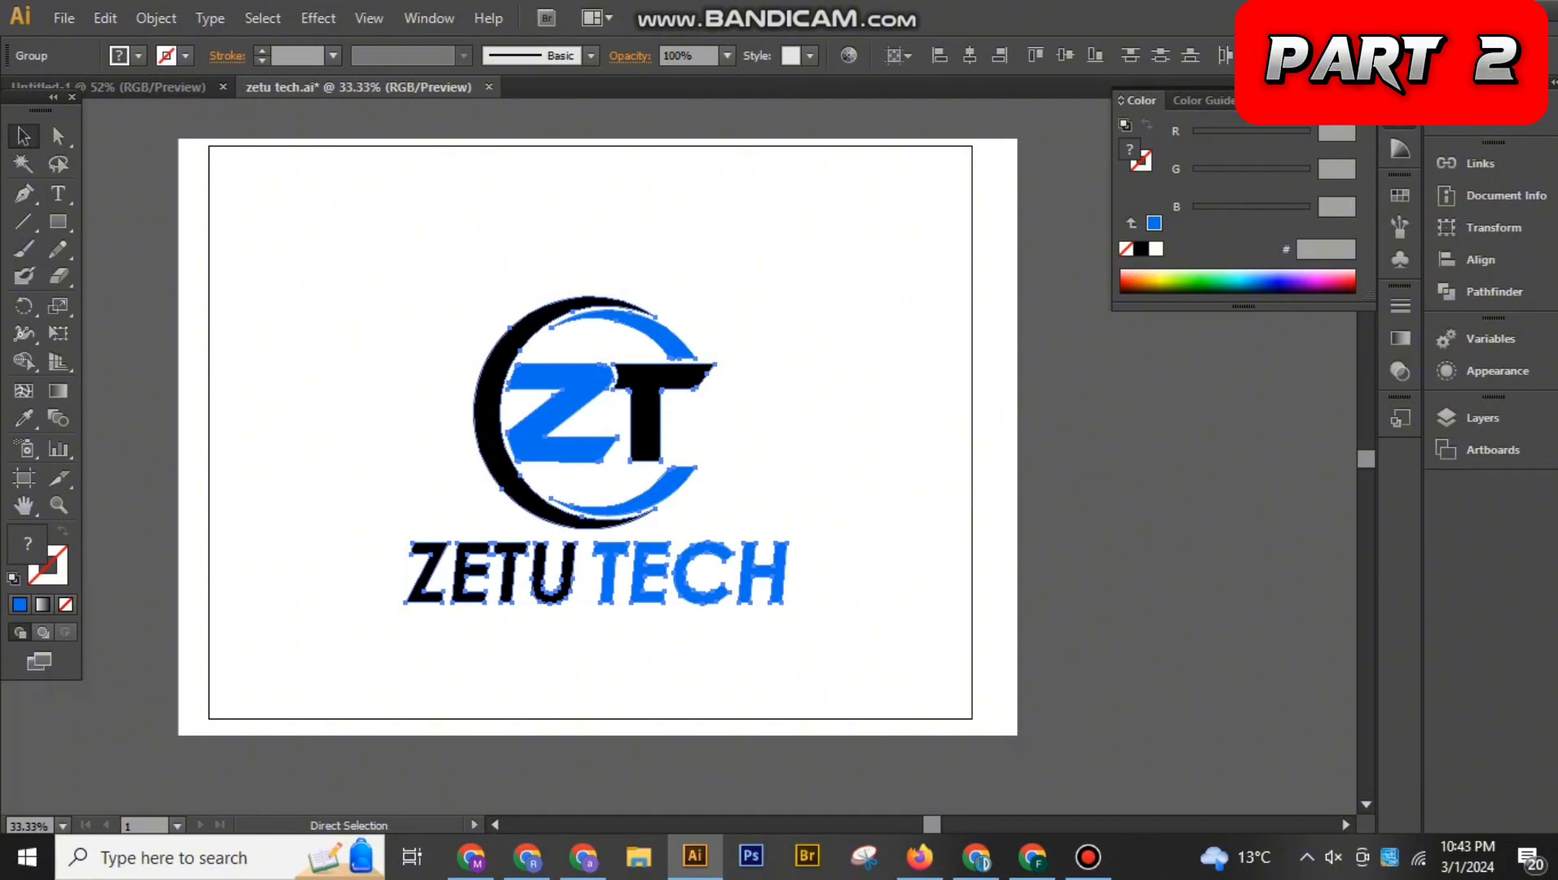
{"action": "key", "text": "ctrl+n"}
{"action": "double_click", "coordinate": [665, 409]}
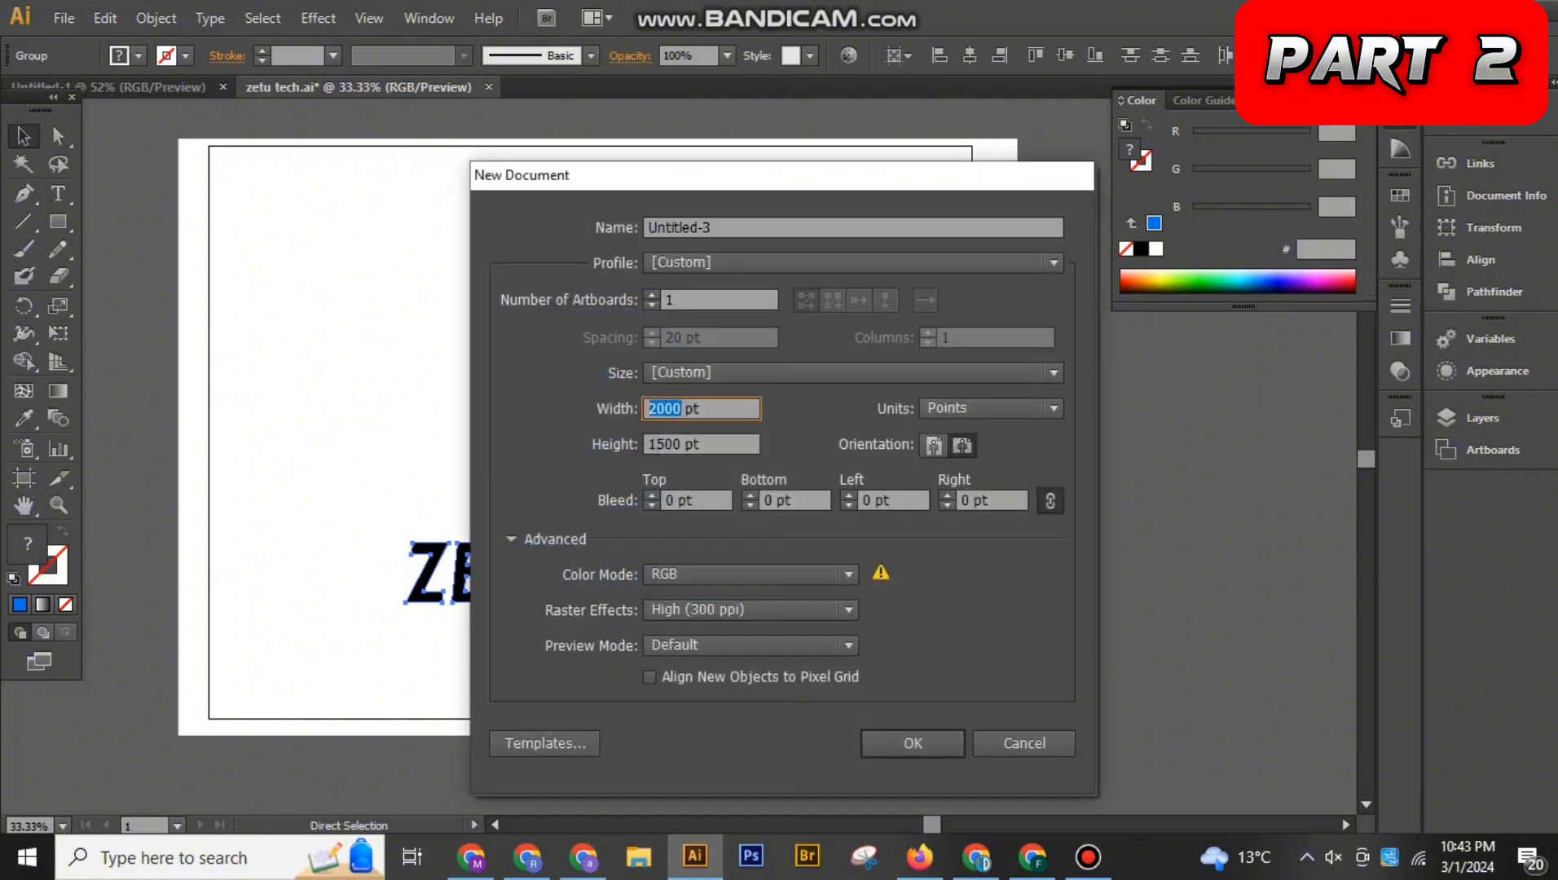
{"action": "type", "text": "800"}
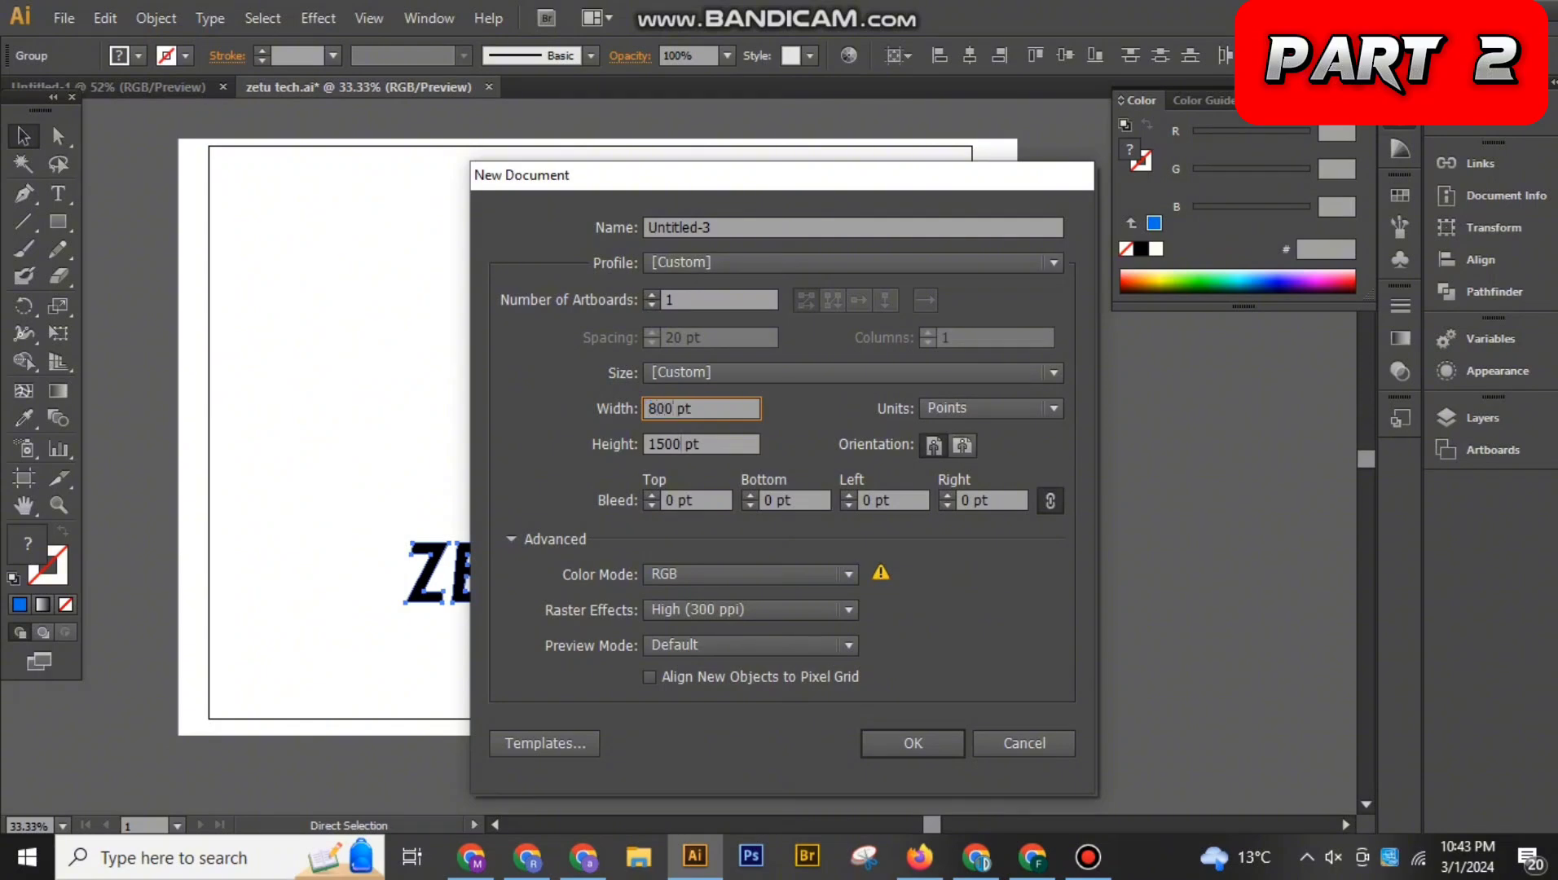
{"action": "key", "text": "Tab"}
{"action": "type", "text": "800"}
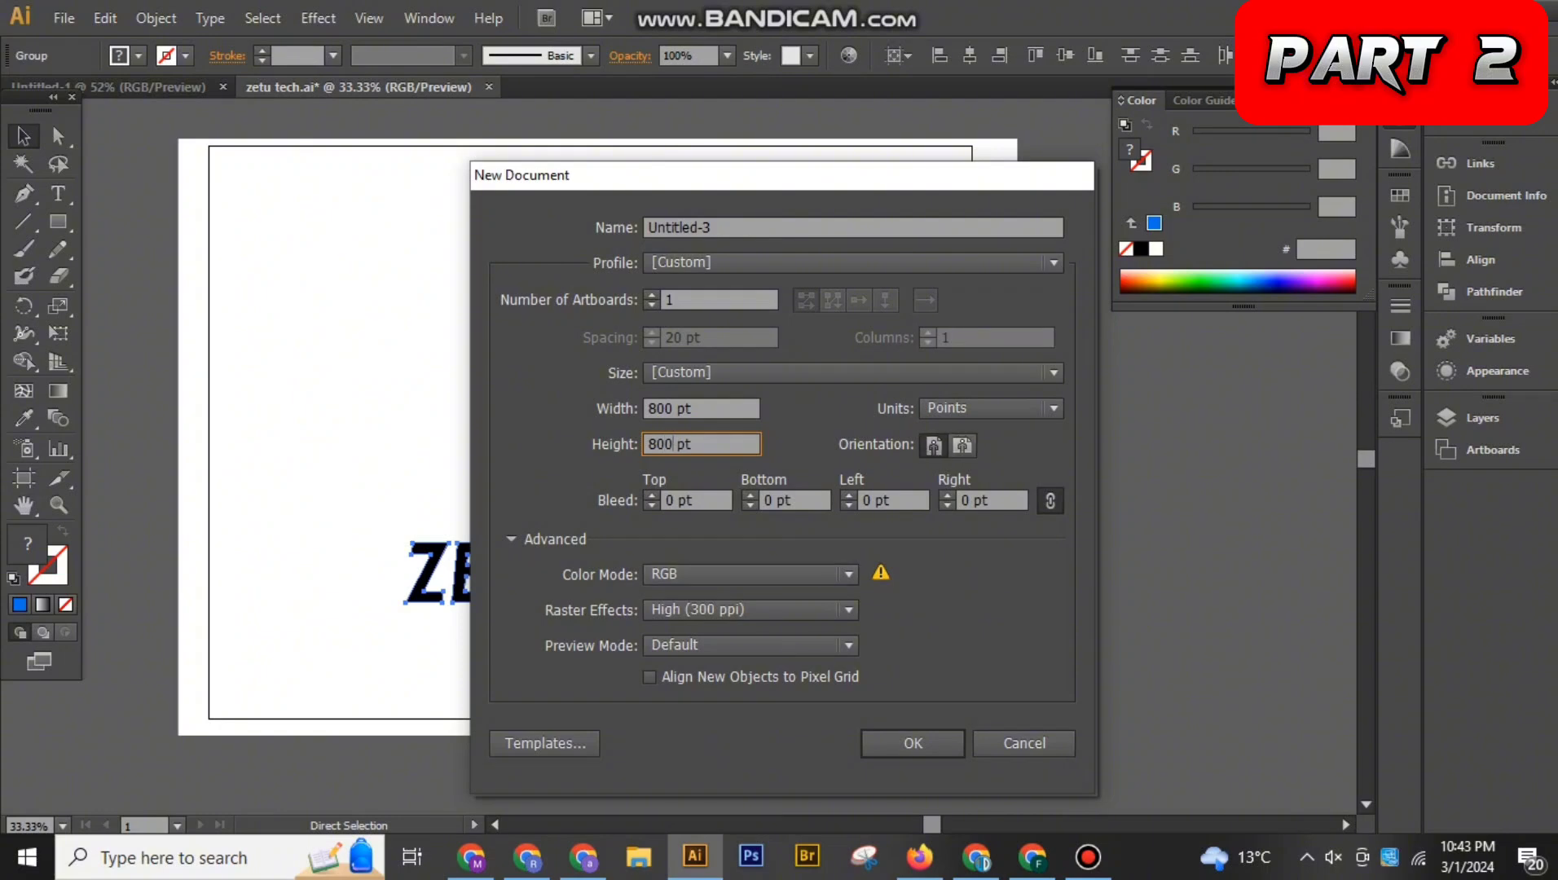
{"action": "left_click", "coordinate": [648, 408]}
{"action": "type", "text": "1"}
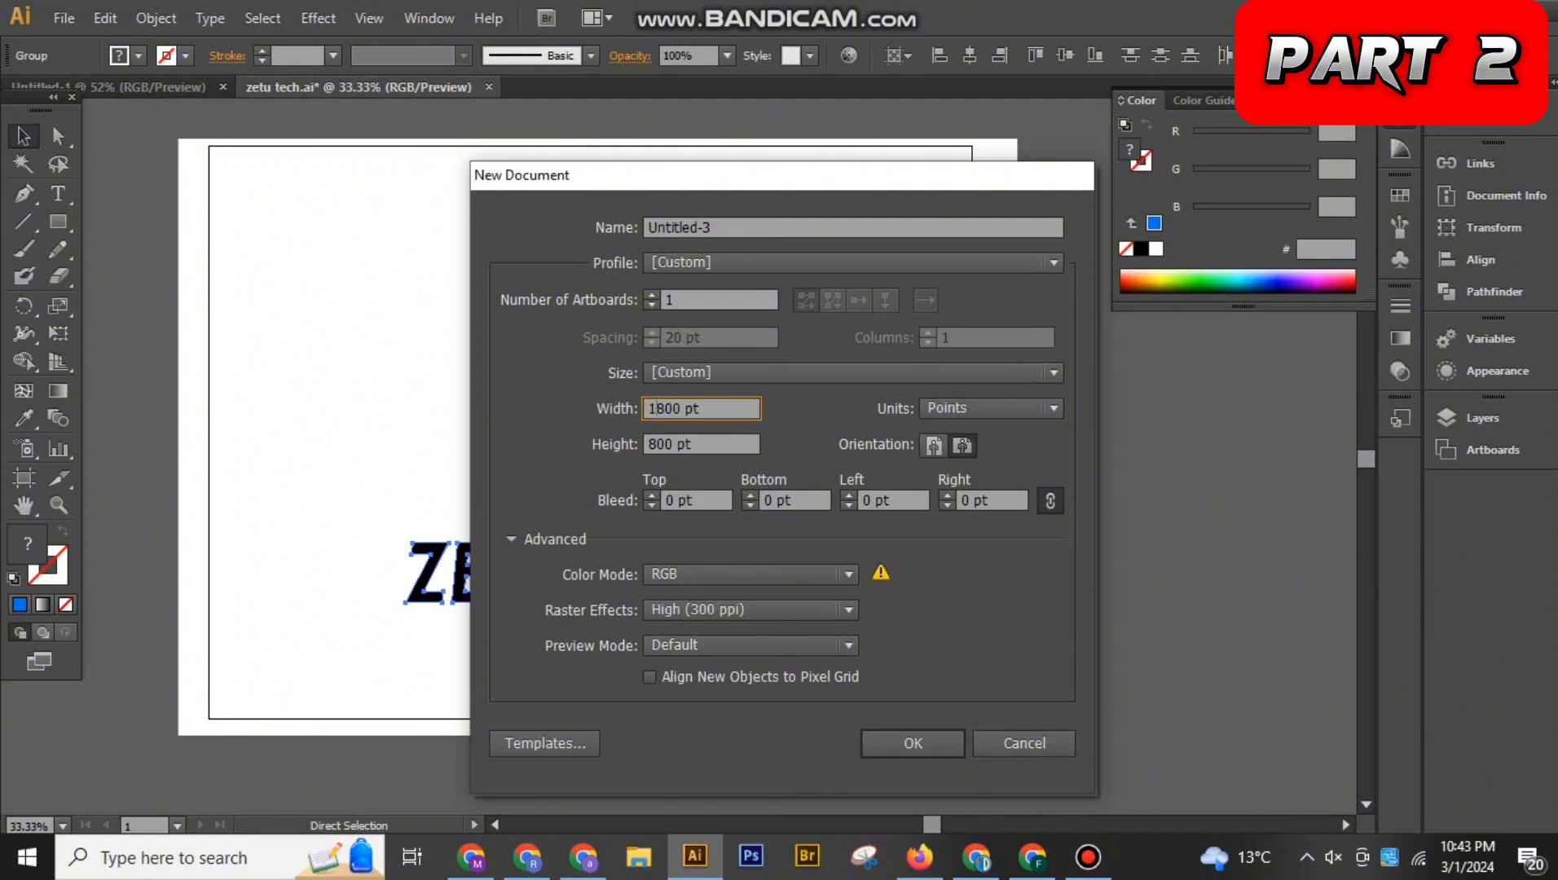
{"action": "left_click", "coordinate": [648, 444]}
{"action": "type", "text": "1"}
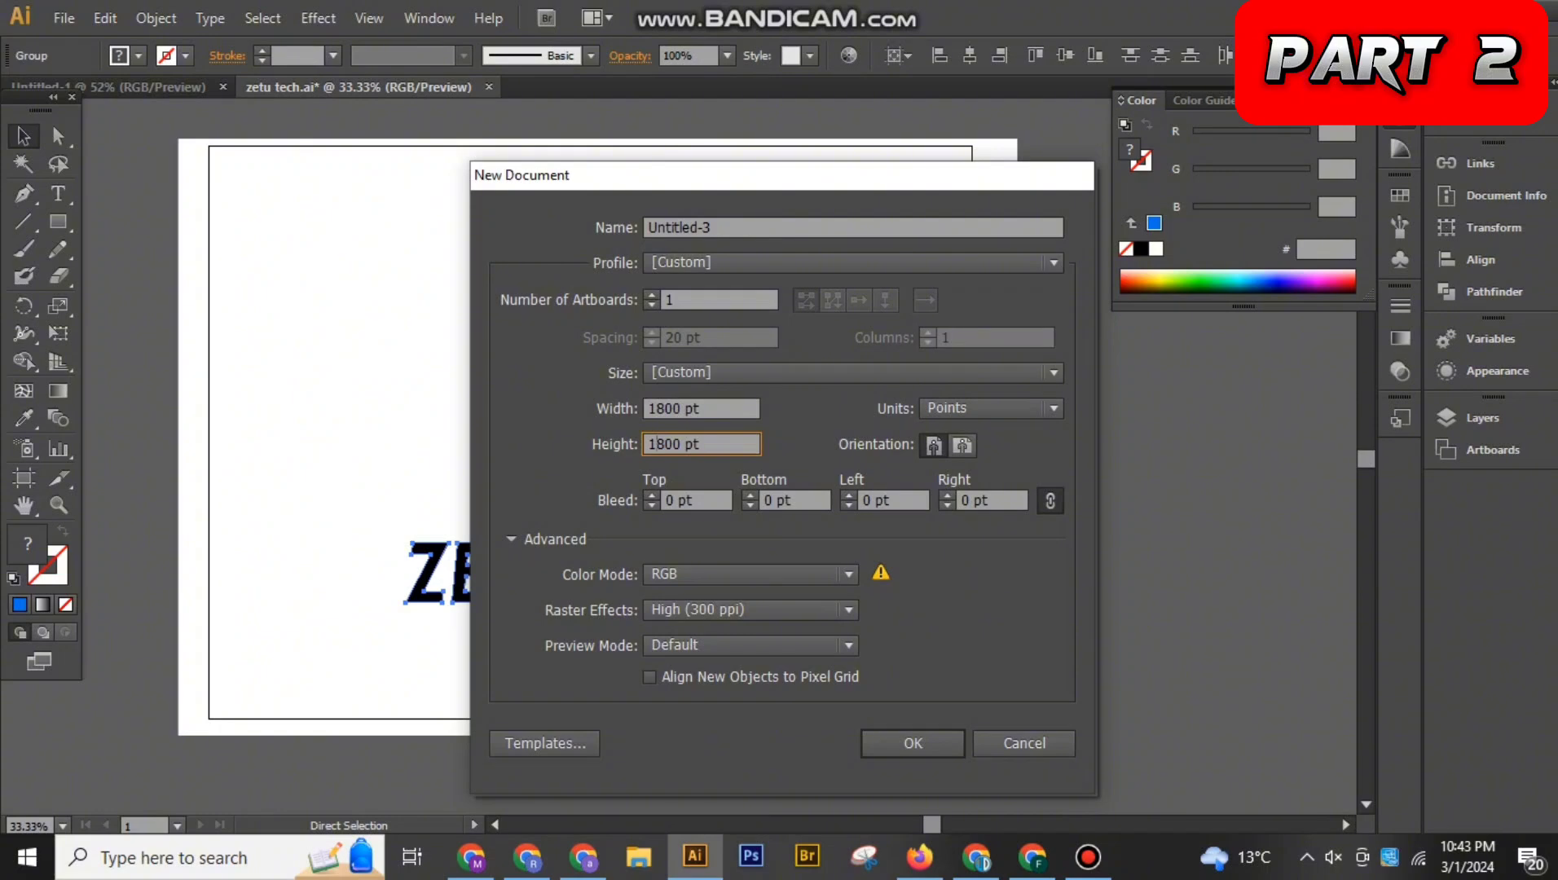
{"action": "key", "text": "BackSpace"}
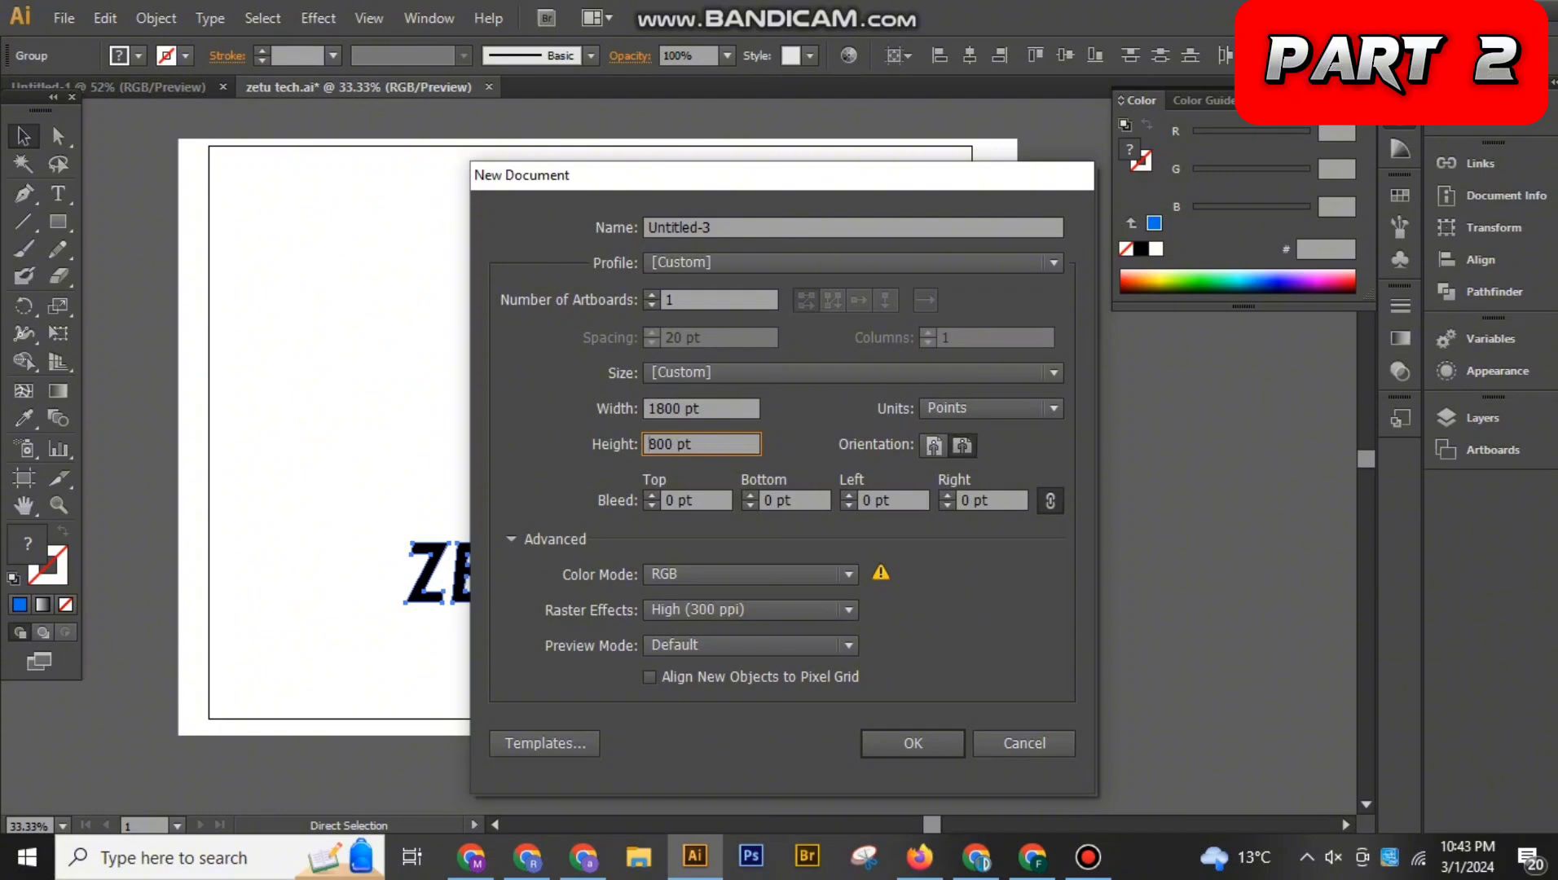
{"action": "left_click", "coordinate": [656, 408]}
{"action": "key", "text": "BackSpace"}
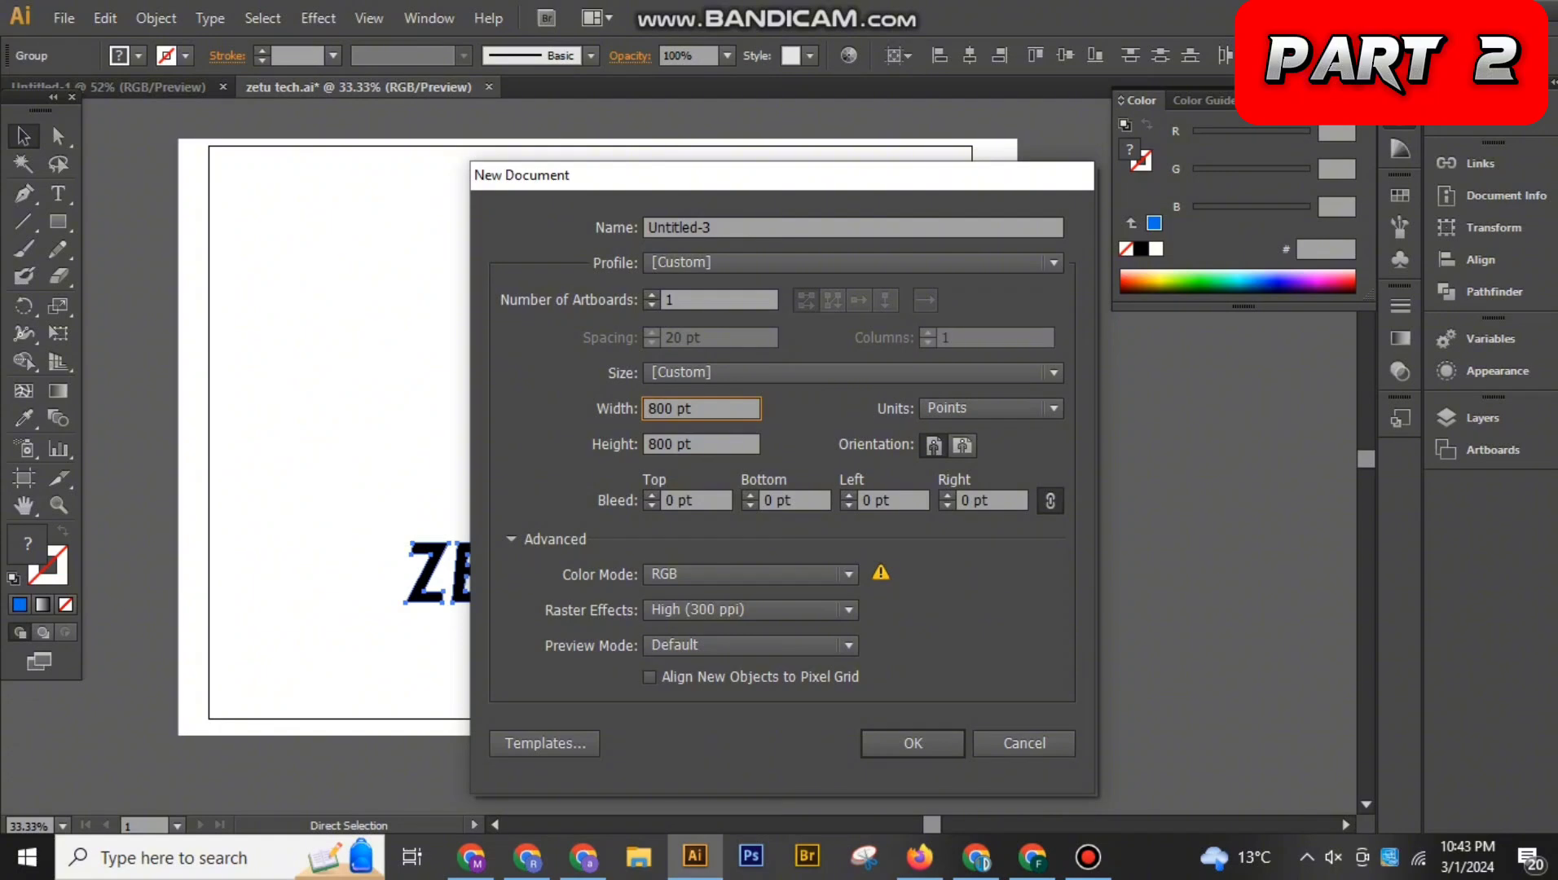
Create the new document, paste the ZETU TECH logo into it and scale it down proportionally to fit inside the artboard
{"action": "key", "text": "Return"}
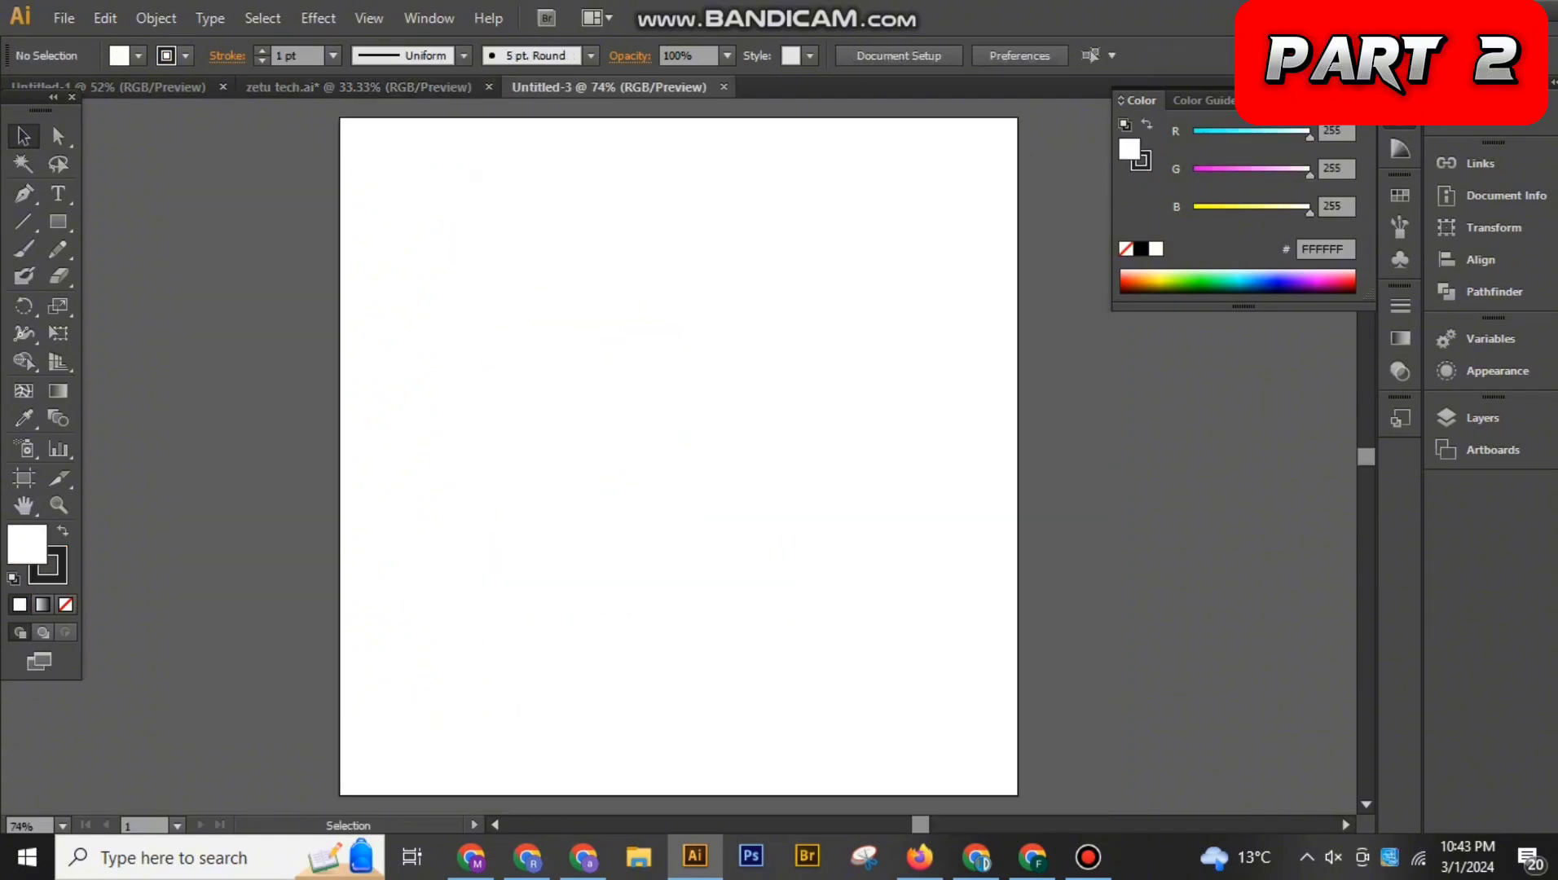
{"action": "key", "text": "ctrl+v"}
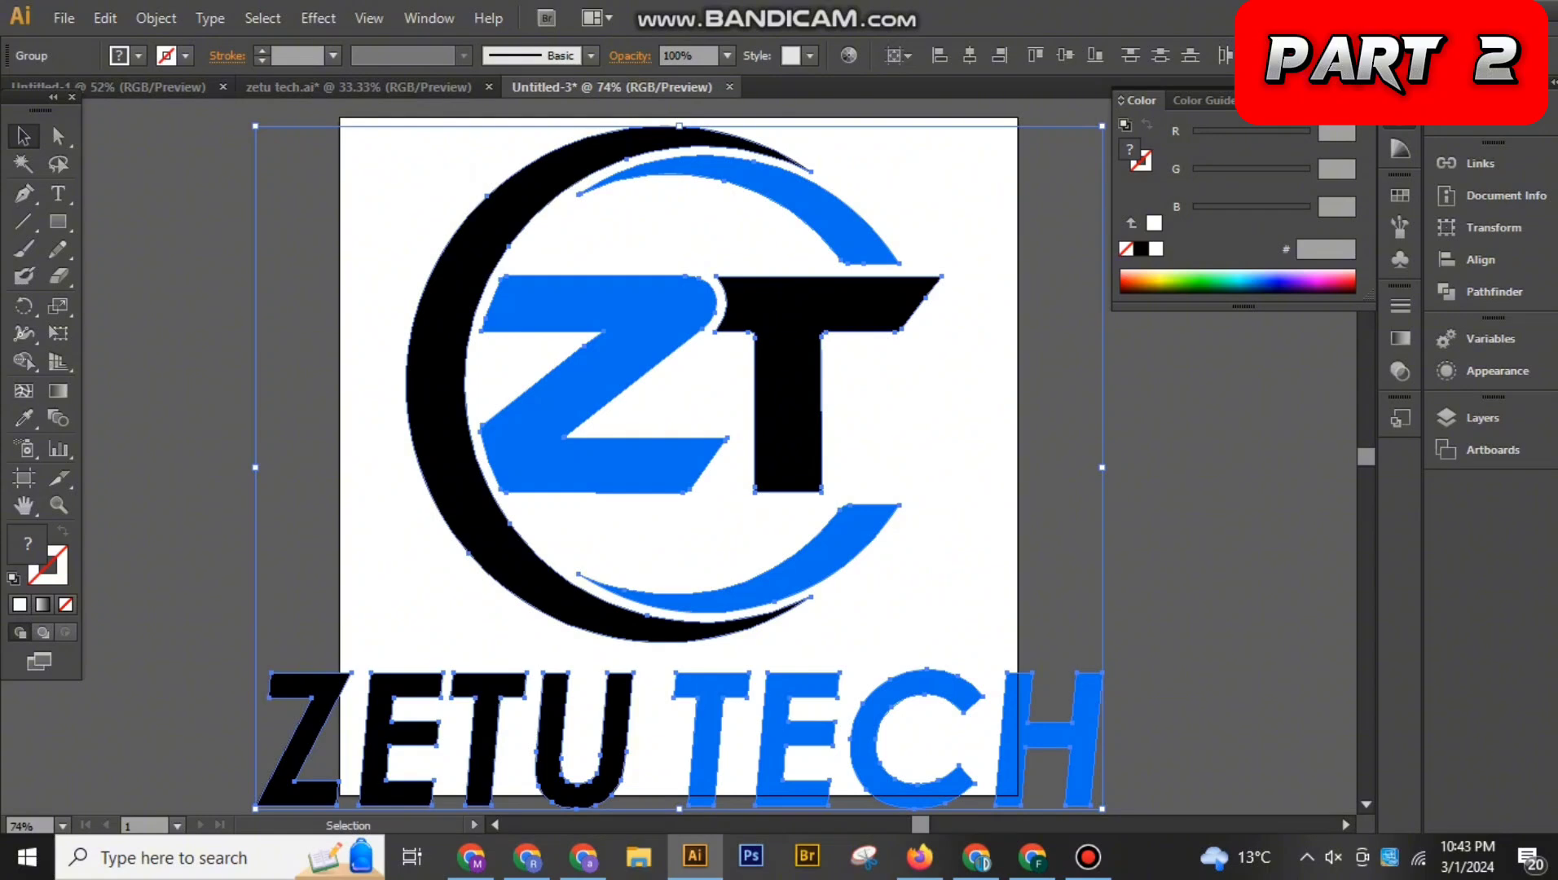
{"action": "key", "text": "shift"}
{"action": "left_click_drag", "start_coordinate": [1101, 808], "coordinate": [888, 729]}
{"action": "left_click", "coordinate": [884, 728]}
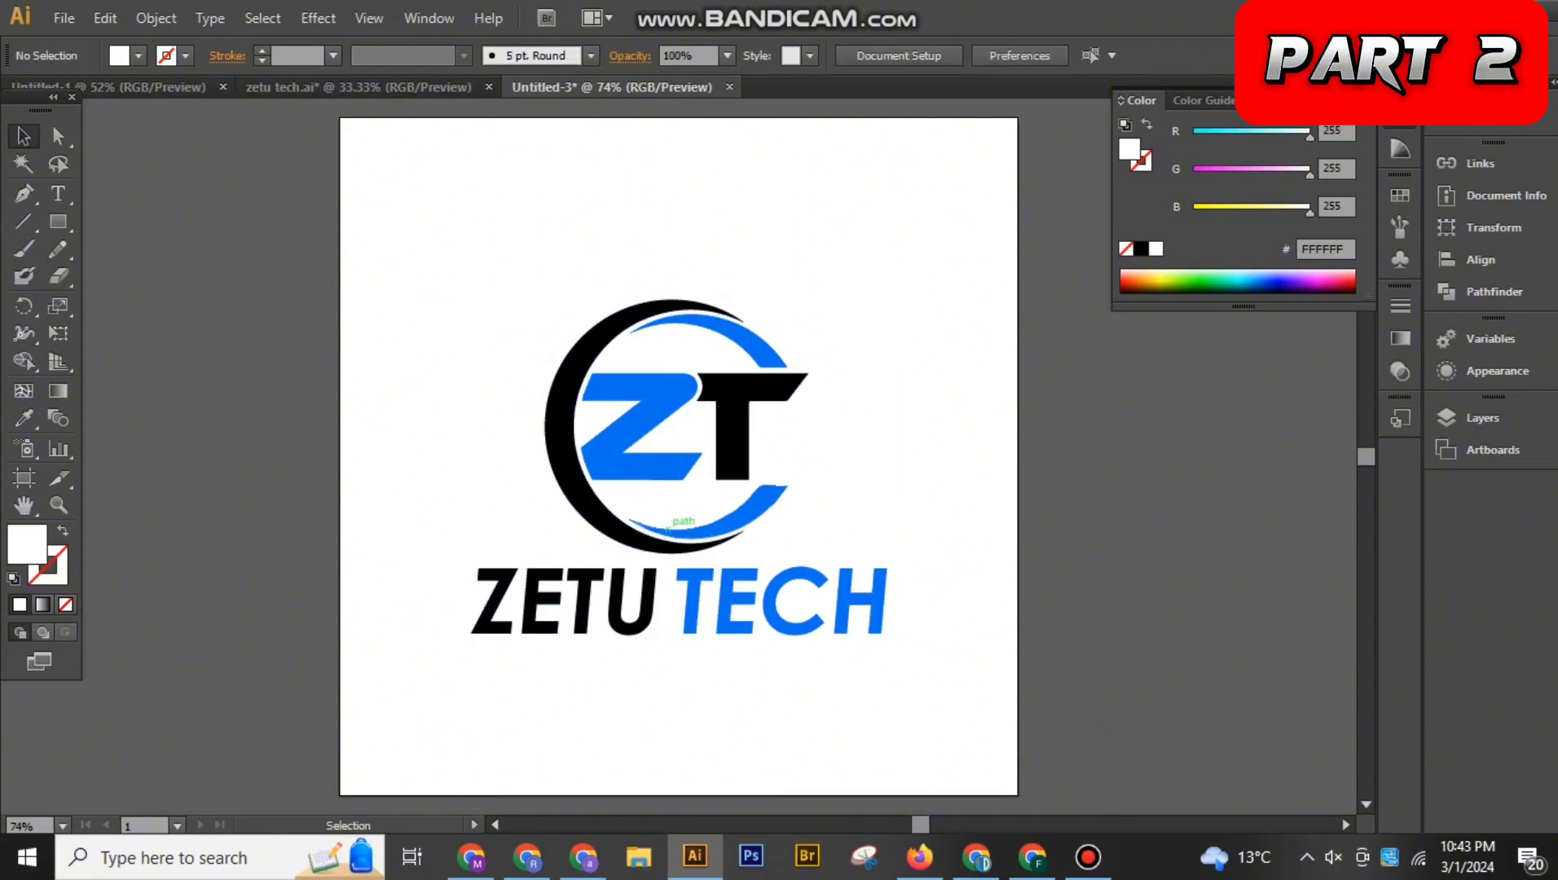
Select the whole logo and shrink it slightly more about its centre
{"action": "left_click", "coordinate": [681, 534]}
{"action": "key", "text": "ctrl+shift+a"}
{"action": "key", "text": "ctrl+minus"}
{"action": "key", "text": "ctrl+minus"}
{"action": "key", "text": "ctrl+minus"}
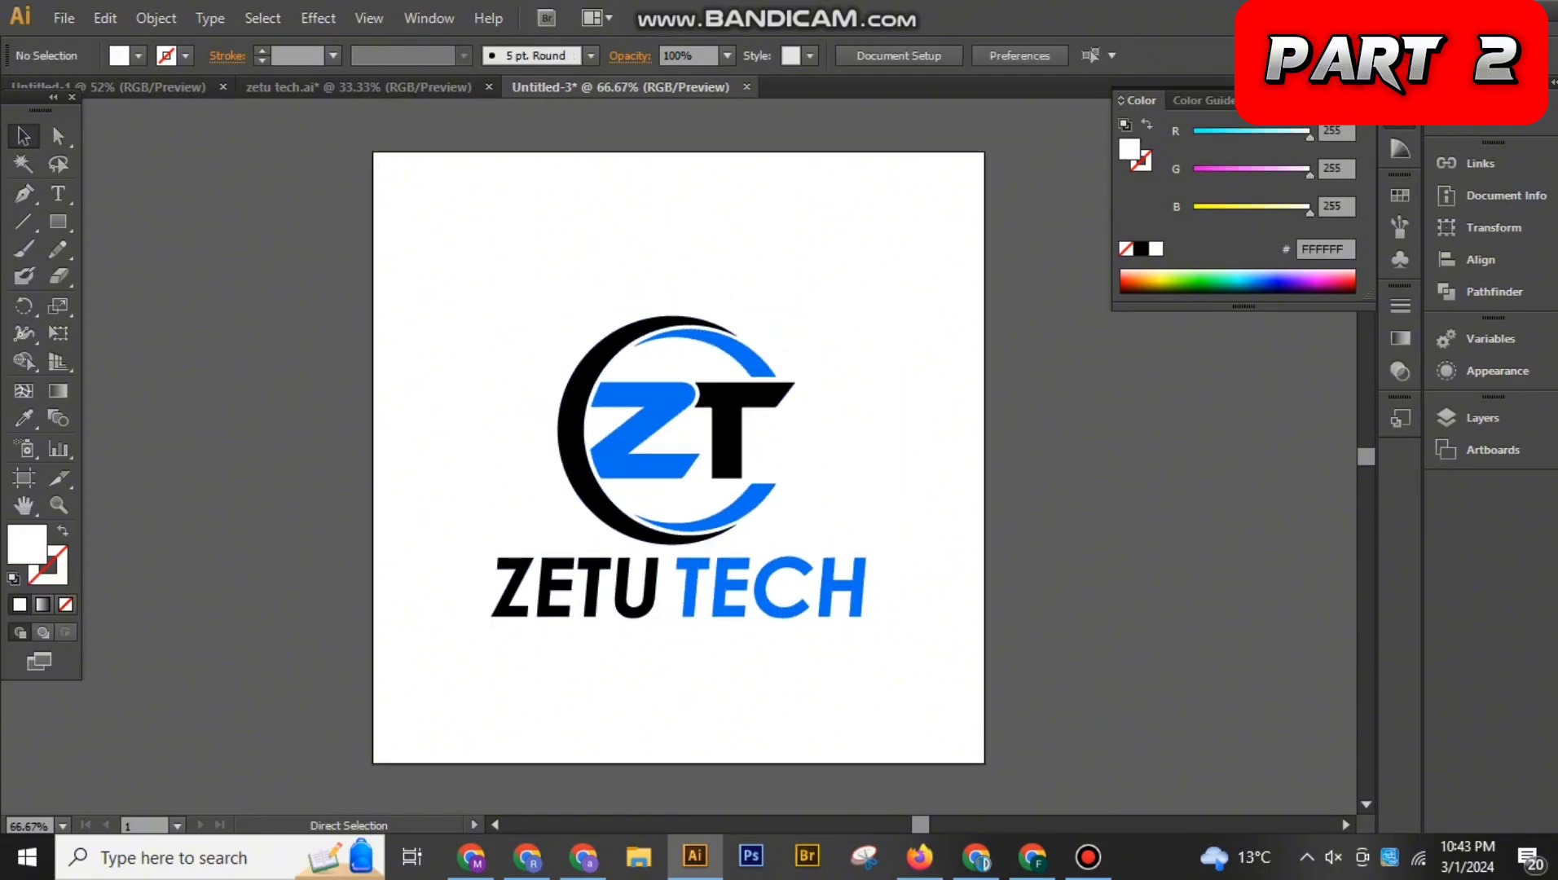
{"action": "key", "text": "ctrl+equal"}
{"action": "key", "text": "ctrl+equal"}
{"action": "left_click_drag", "start_coordinate": [562, 269], "coordinate": [942, 693]}
{"action": "mouse_move", "coordinate": [865, 619]}
{"action": "left_mouse_down"}
{"action": "mouse_move", "coordinate": [880, 624]}
{"action": "mouse_move", "coordinate": [853, 609]}
{"action": "left_mouse_up"}
Prepare a JPEG web export of the square logo with the image size set to 1800 by 1800 px
{"action": "left_click", "coordinate": [63, 18]}
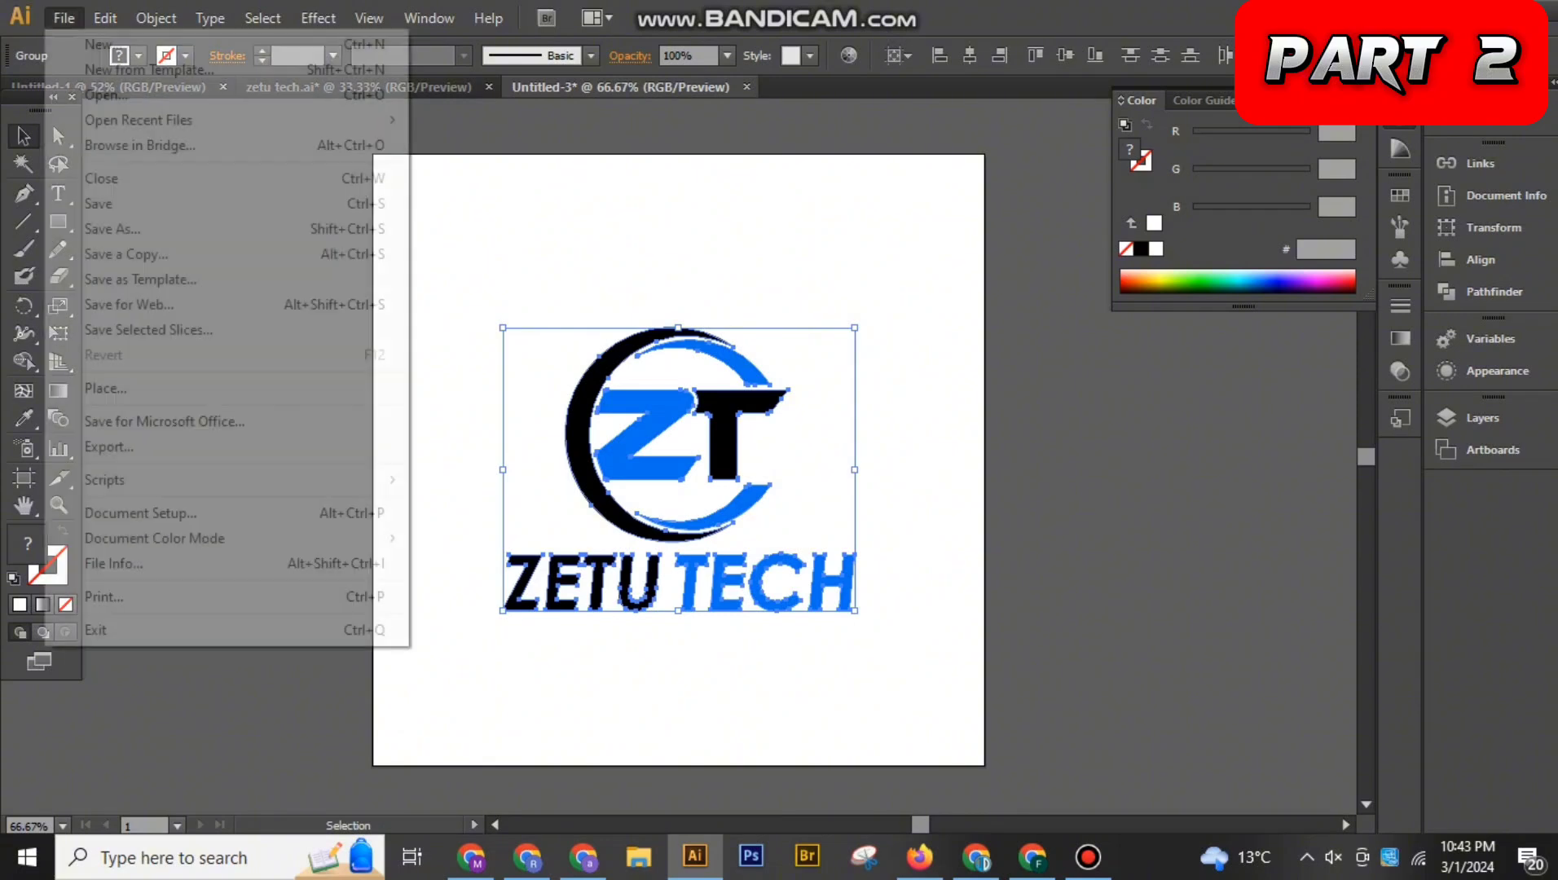
{"action": "left_click", "coordinate": [130, 302]}
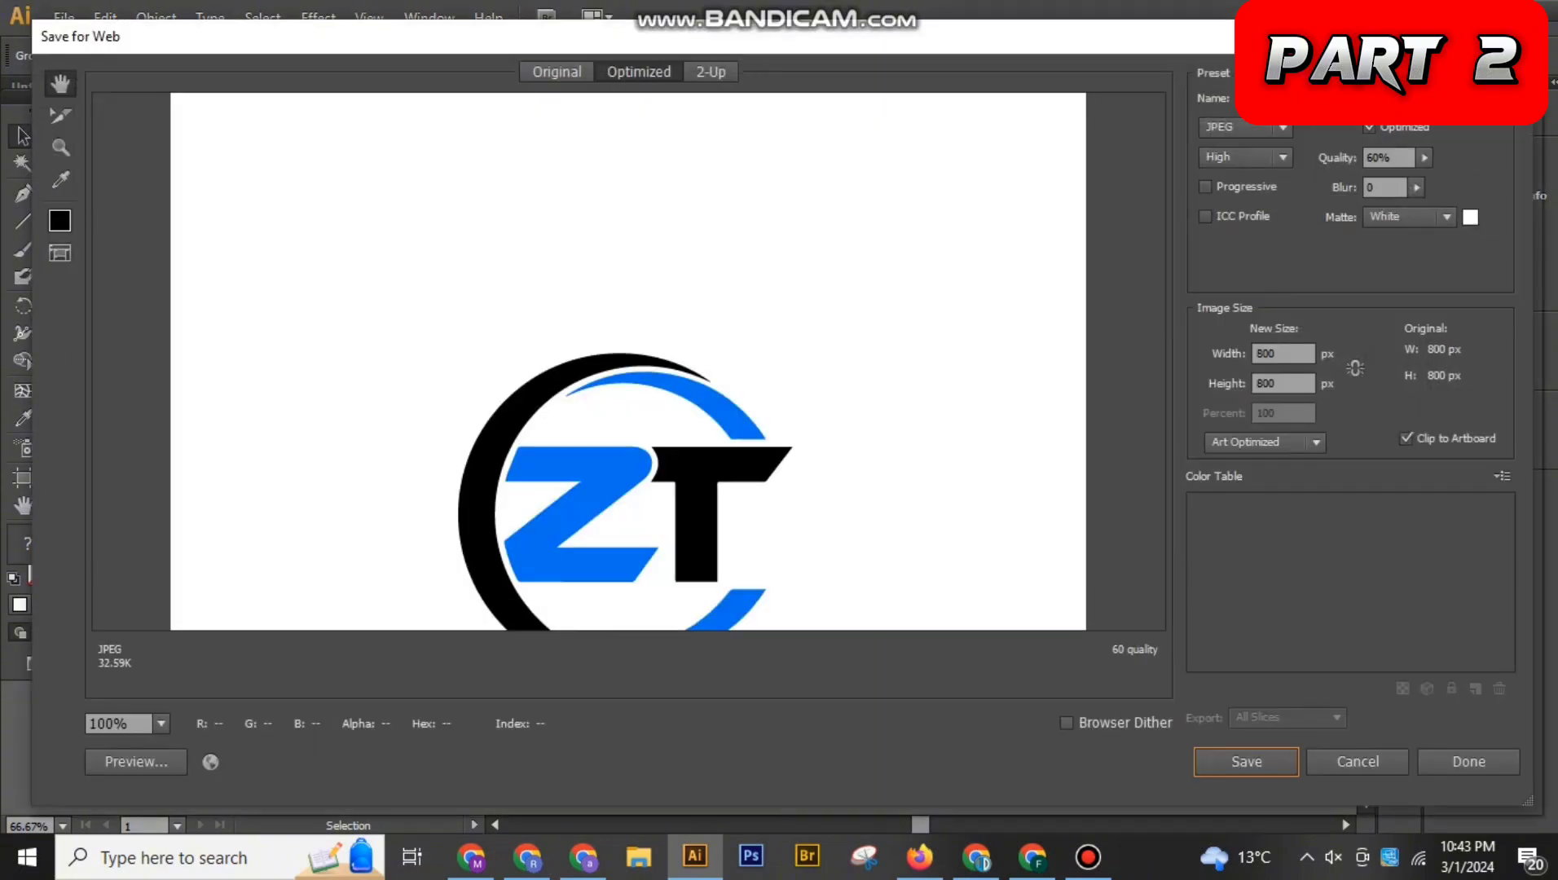
{"action": "left_click", "coordinate": [1257, 353]}
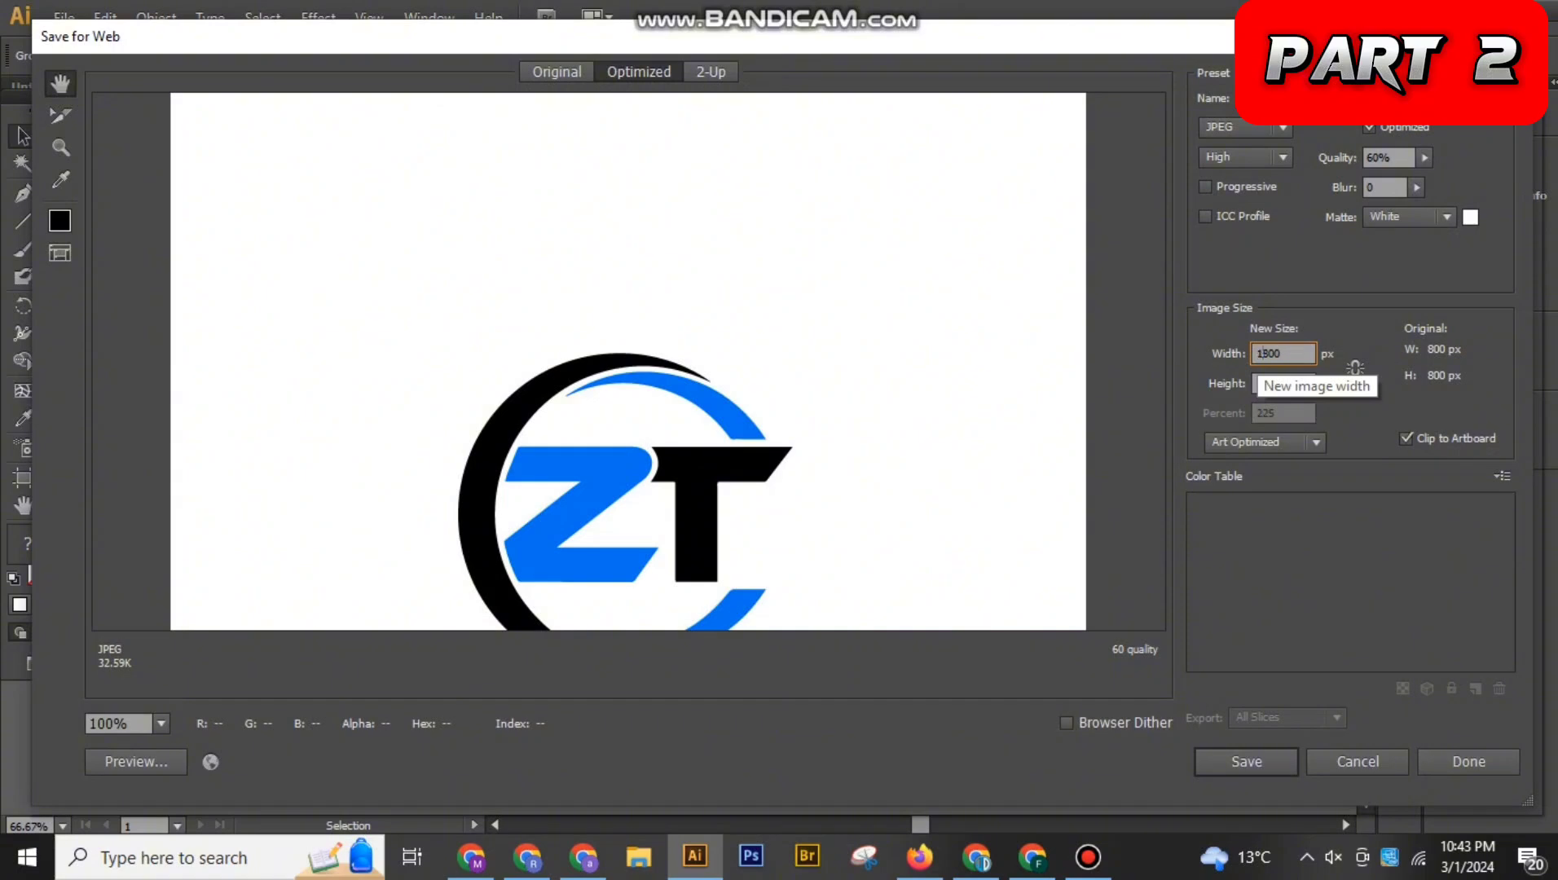
{"action": "type", "text": "1"}
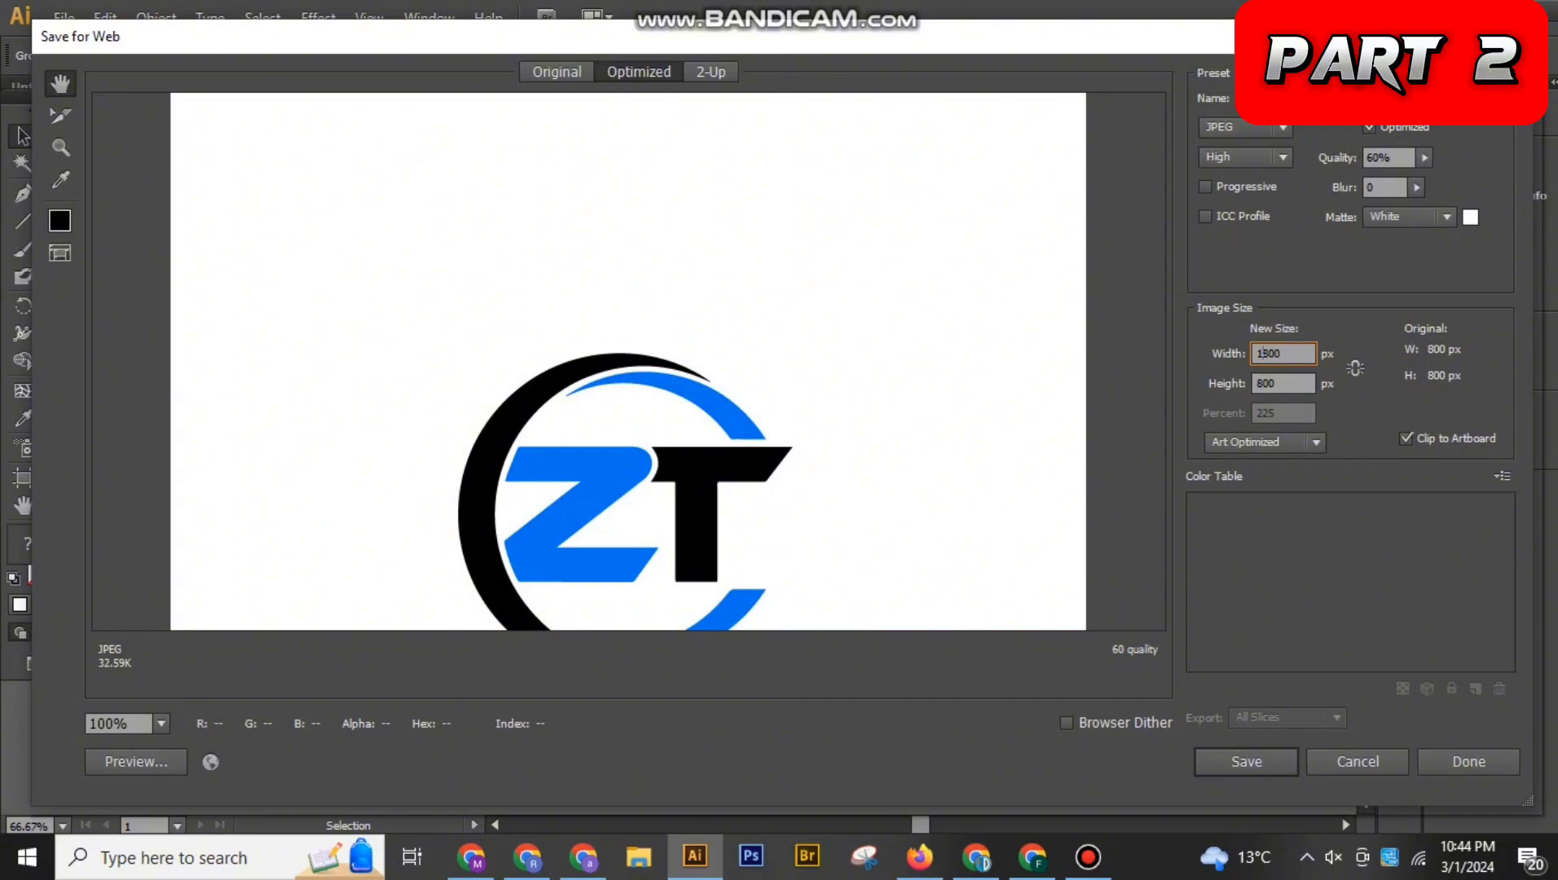
{"action": "key", "text": "Tab"}
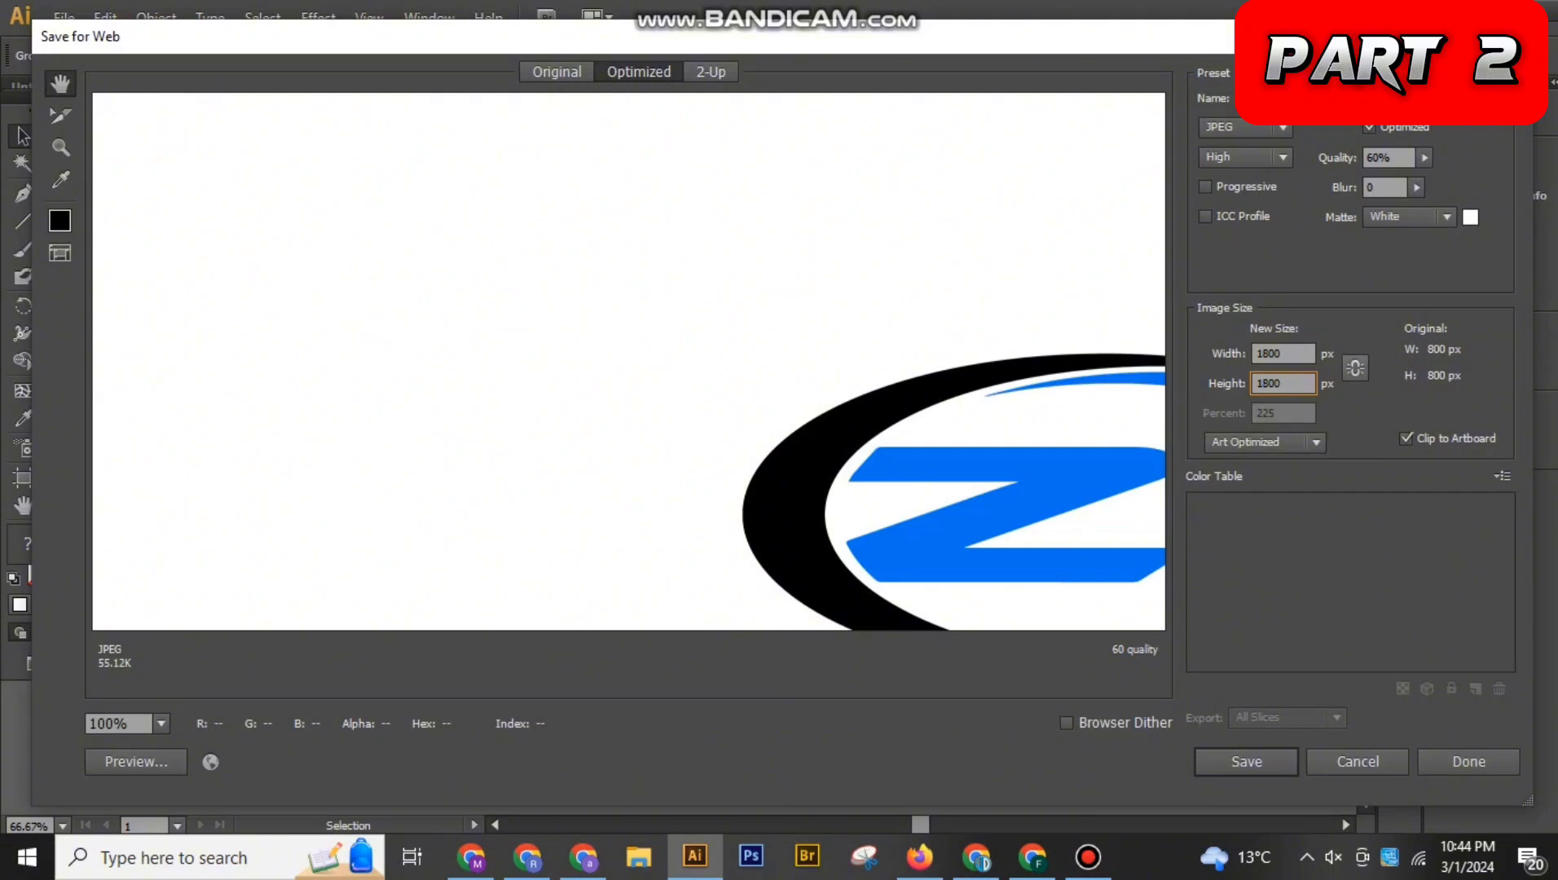
{"action": "left_click", "coordinate": [1355, 368]}
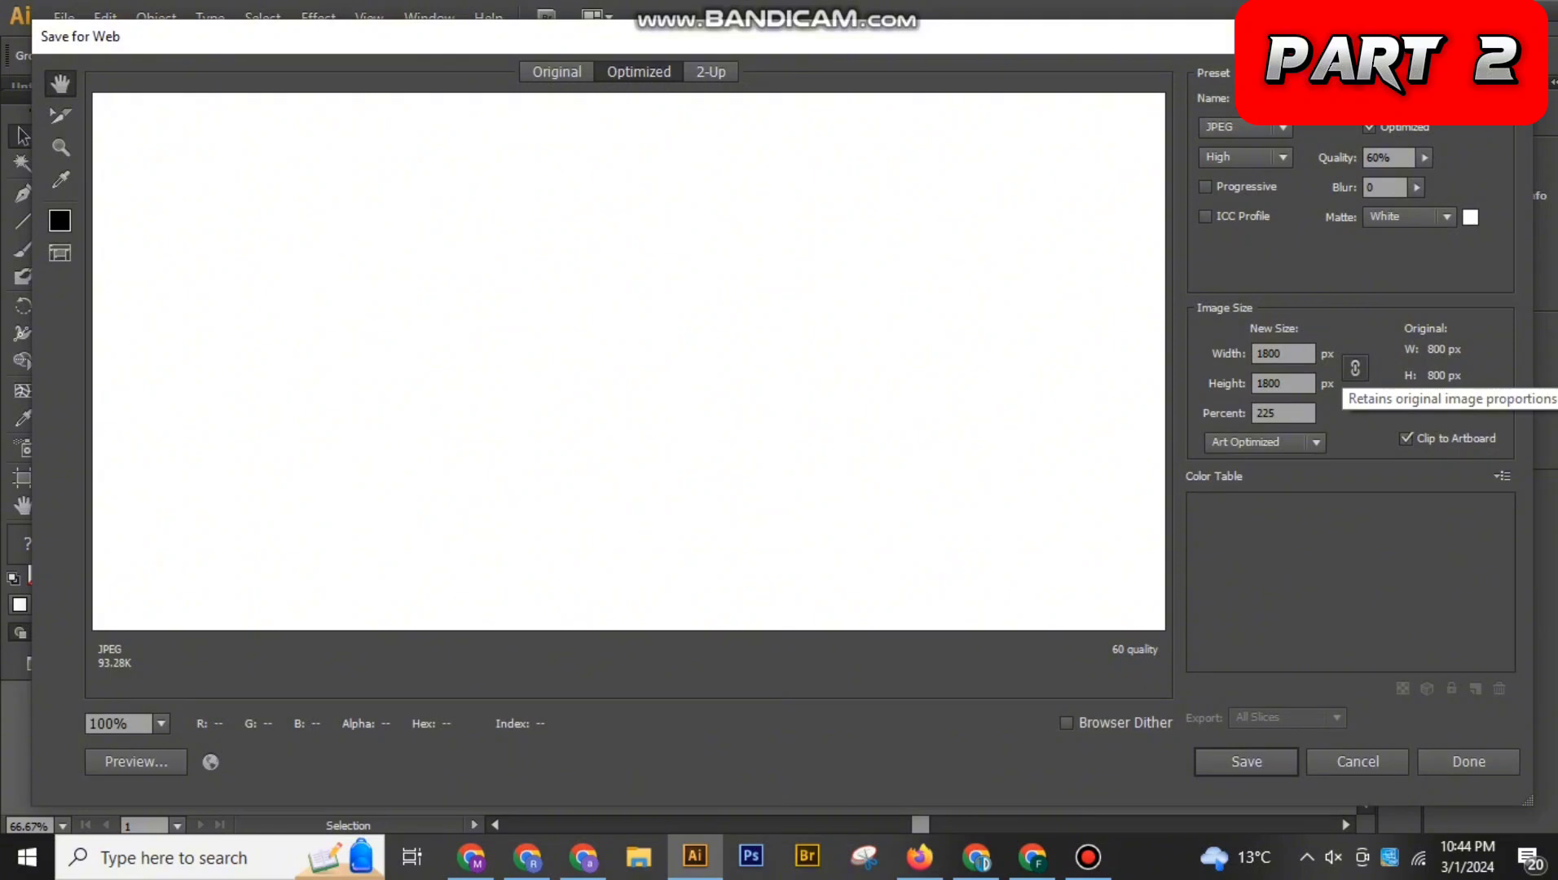
{"action": "left_click", "coordinate": [1355, 368]}
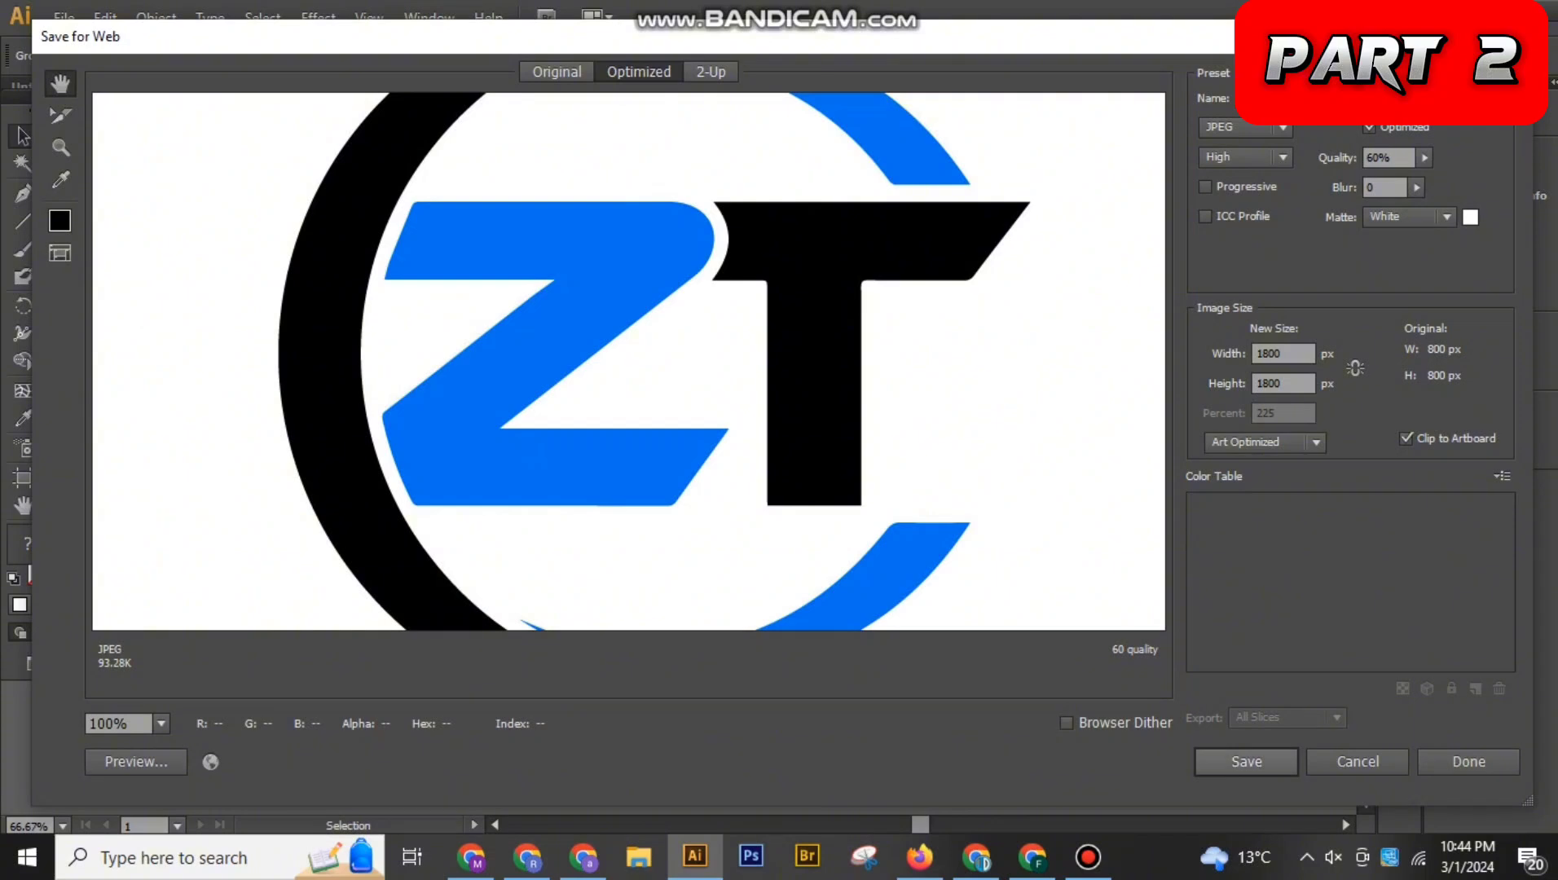
Save the exported JPEG to the Downloads folder under a file name ending in "zeto tech sss"
{"action": "left_click", "coordinate": [1245, 761]}
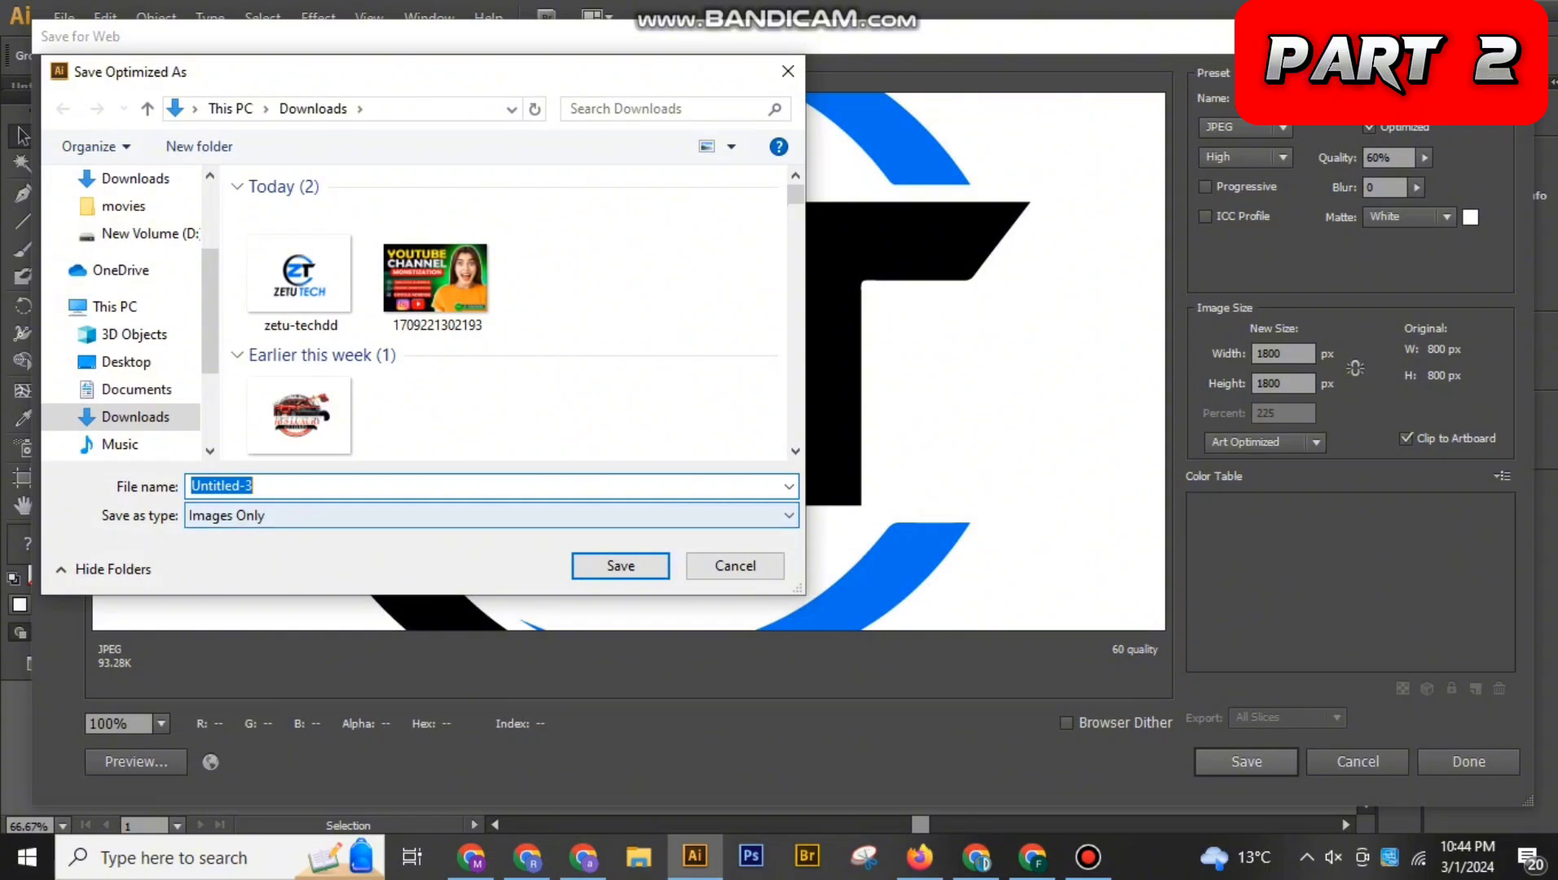
{"action": "type", "text": "sssssssss\\"}
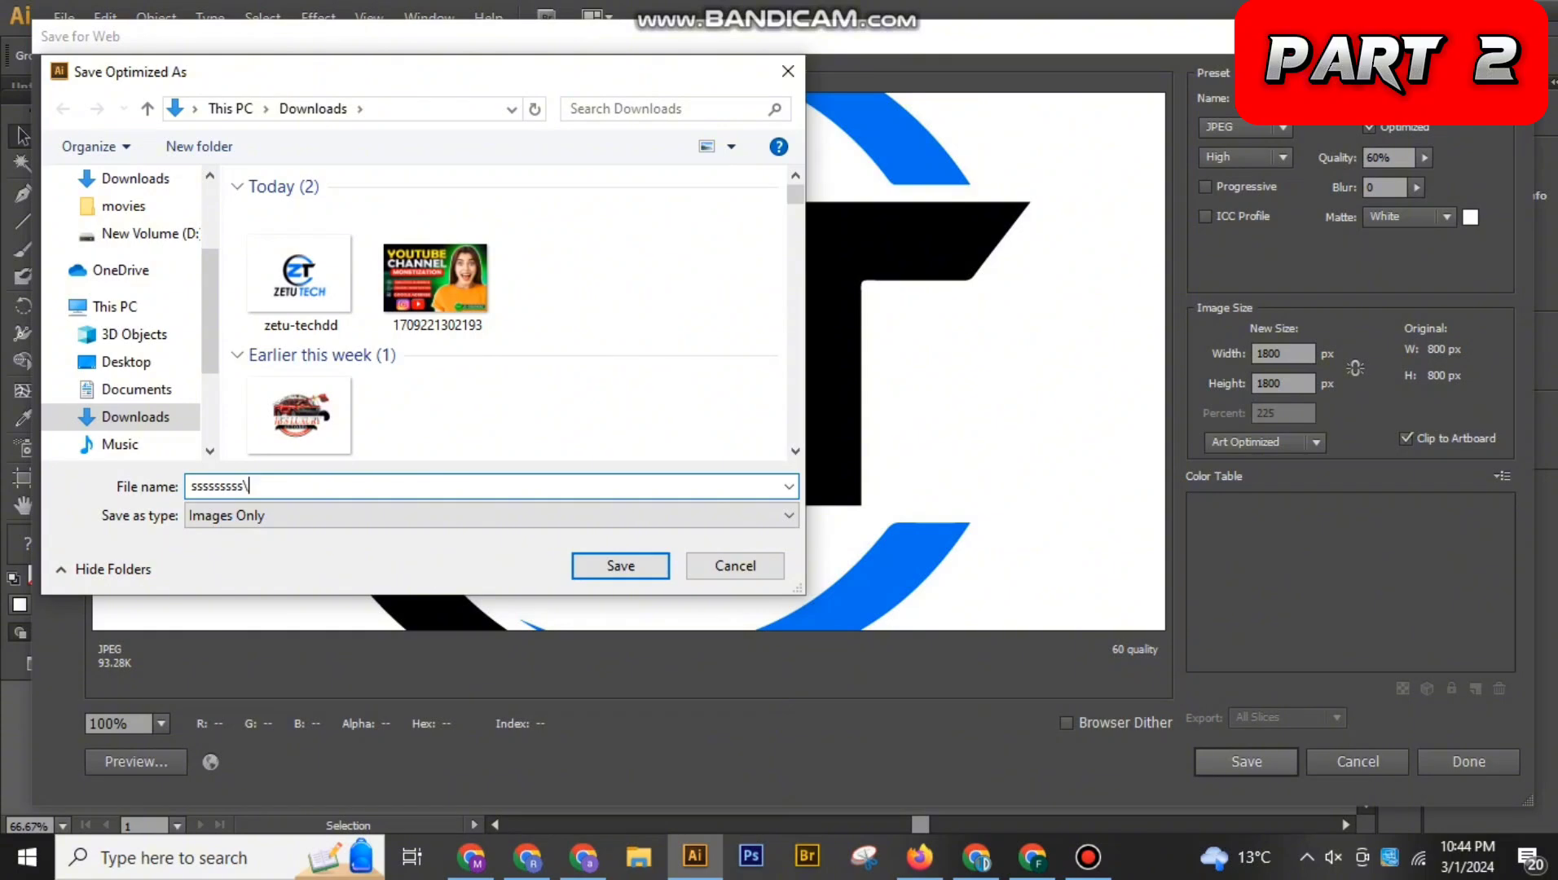
{"action": "key", "text": "BackSpace"}
{"action": "key", "text": "BackSpace"}
{"action": "key", "text": "BackSpace"}
{"action": "key", "text": "BackSpace"}
{"action": "key", "text": "BackSpace"}
{"action": "key", "text": "BackSpace"}
{"action": "key", "text": "BackSpace"}
{"action": "key", "text": "BackSpace"}
{"action": "key", "text": "BackSpace"}
{"action": "key", "text": "BackSpace"}
{"action": "type", "text": "zeto tech sss"}
{"action": "key", "text": "Return"}
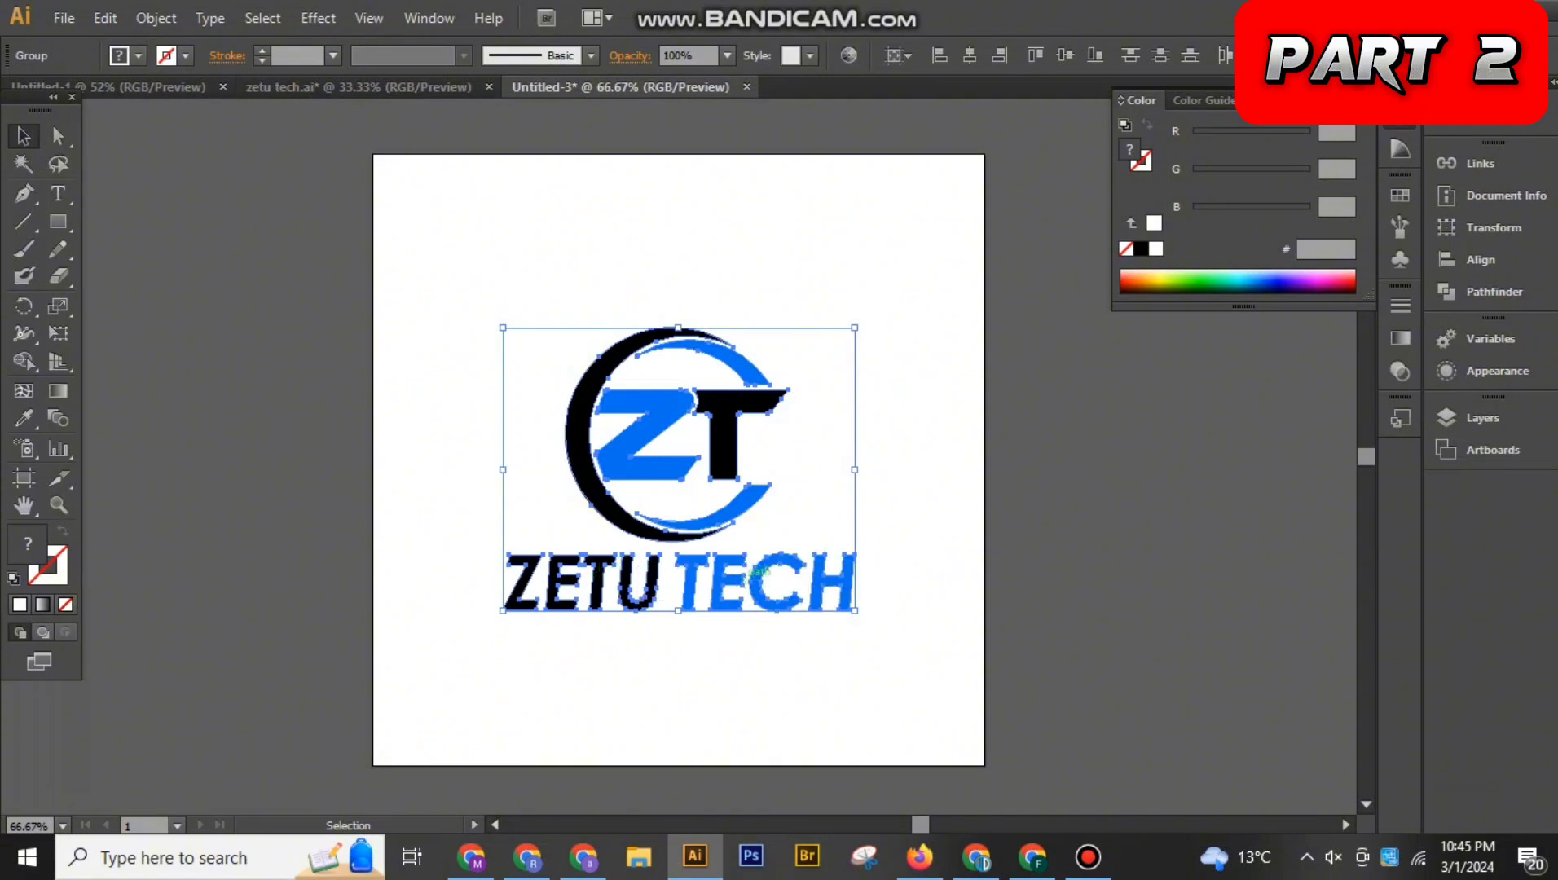
Draw a rectangle slightly larger than the artboard over the logo and fill it with bright green (36FF2E)
{"action": "left_click", "coordinate": [440, 416]}
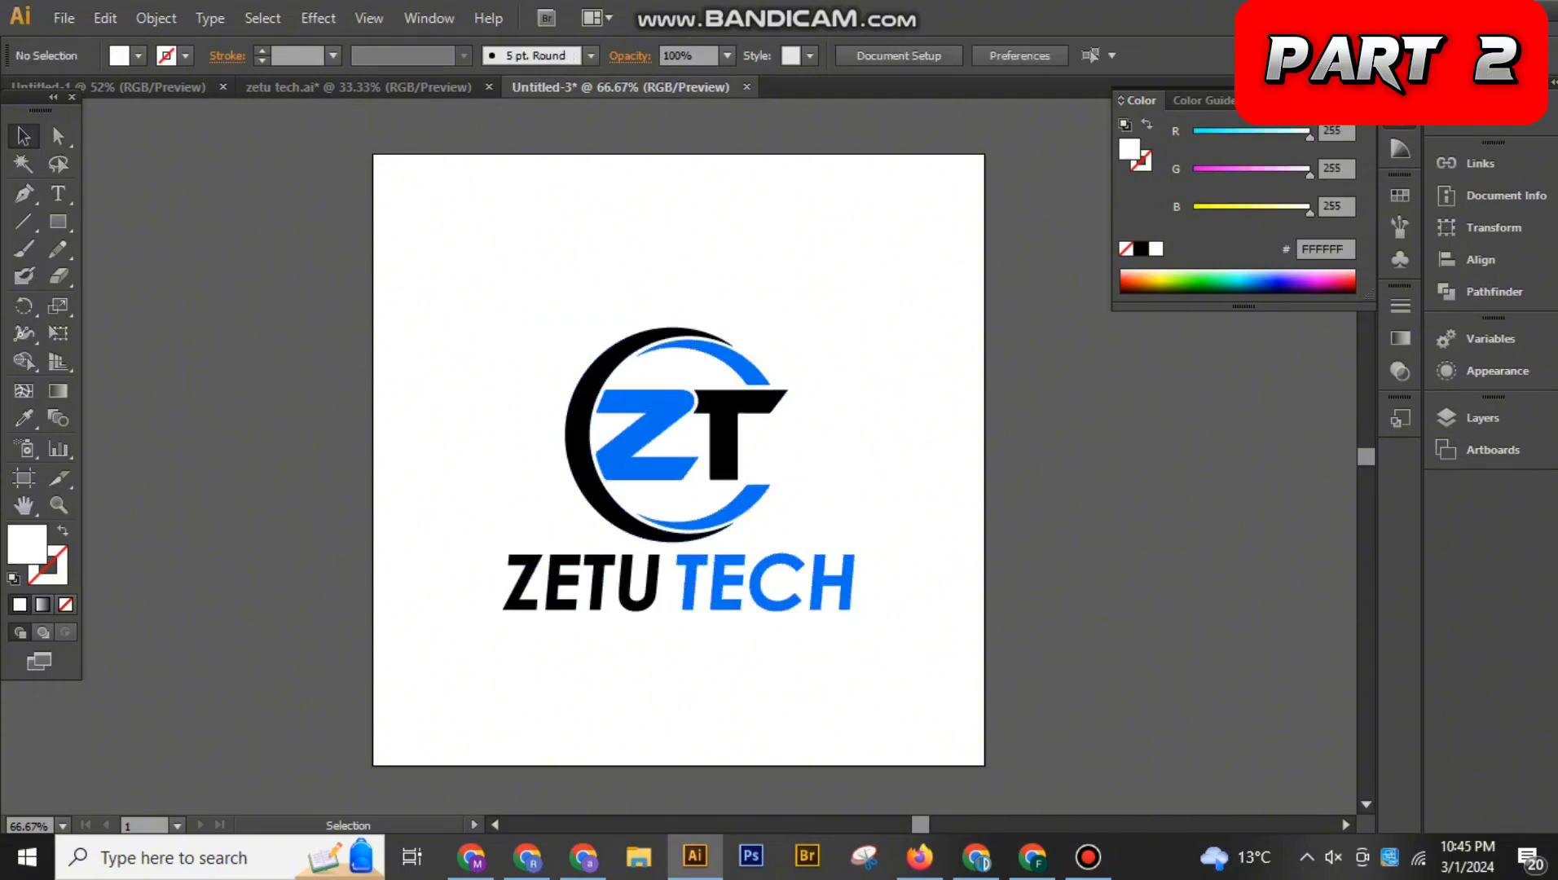
{"action": "left_click", "coordinate": [58, 221]}
{"action": "left_click_drag", "start_coordinate": [354, 141], "coordinate": [988, 779]}
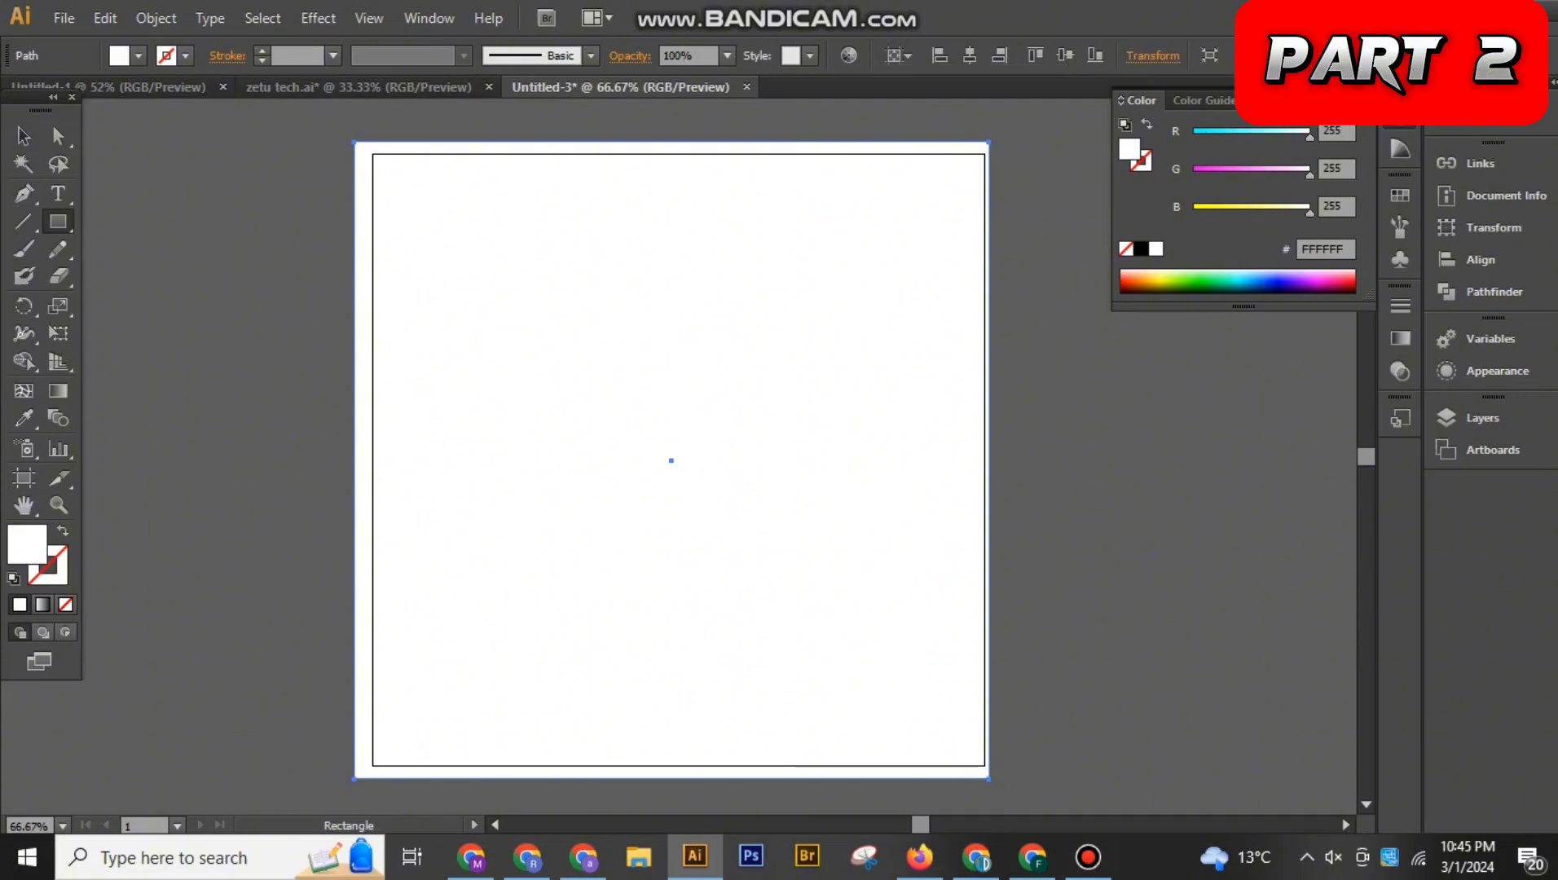
{"action": "left_click", "coordinate": [1198, 278]}
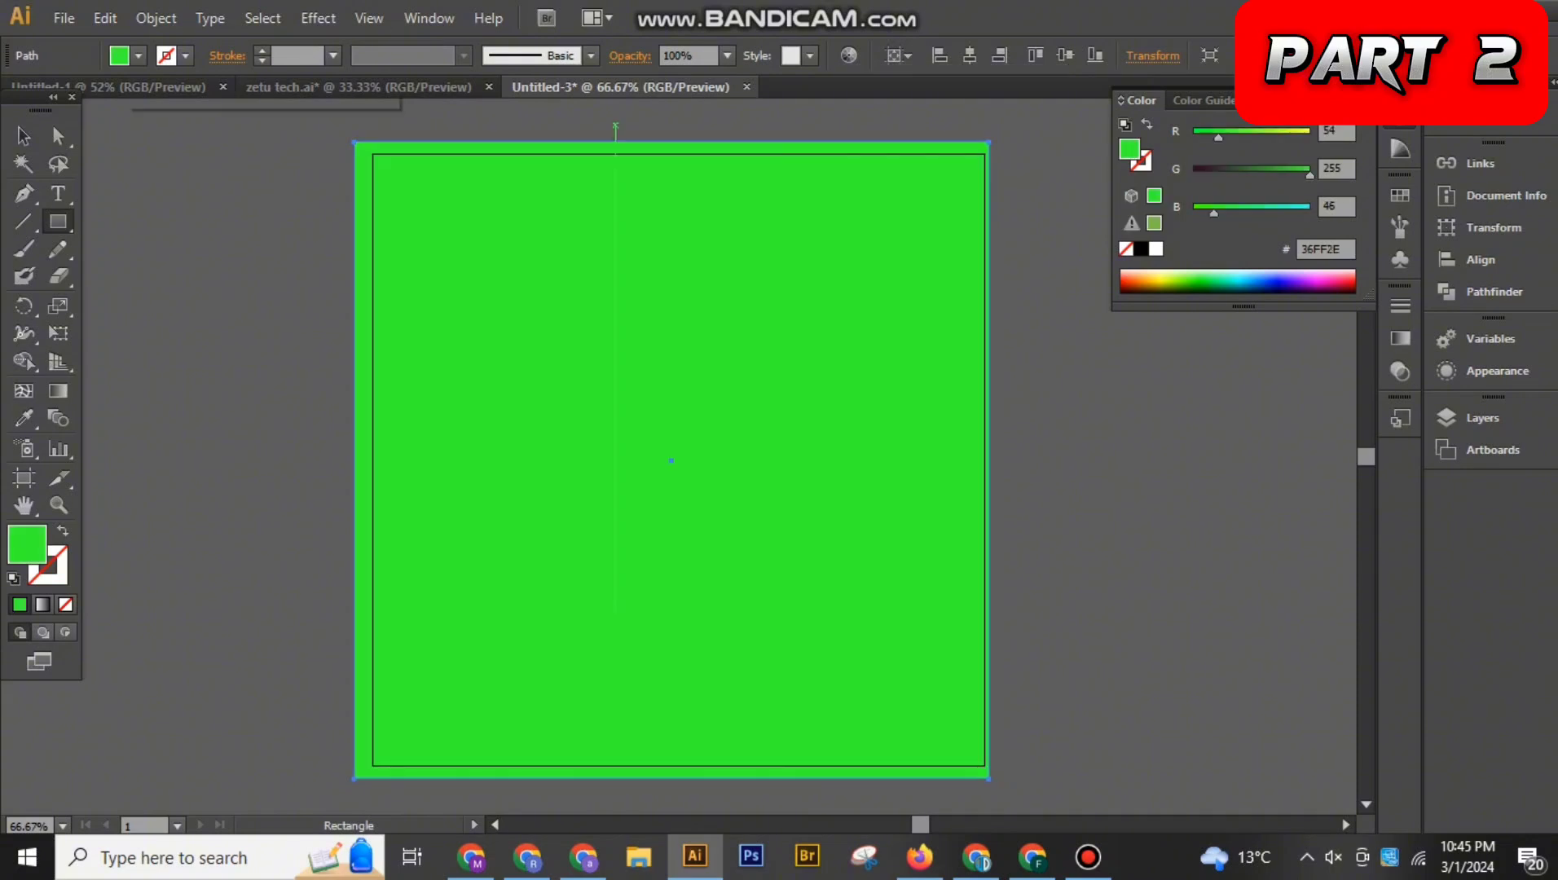
Send the green rectangle to the back behind the logo and deselect it
{"action": "key", "text": "v"}
{"action": "right_click", "coordinate": [620, 308]}
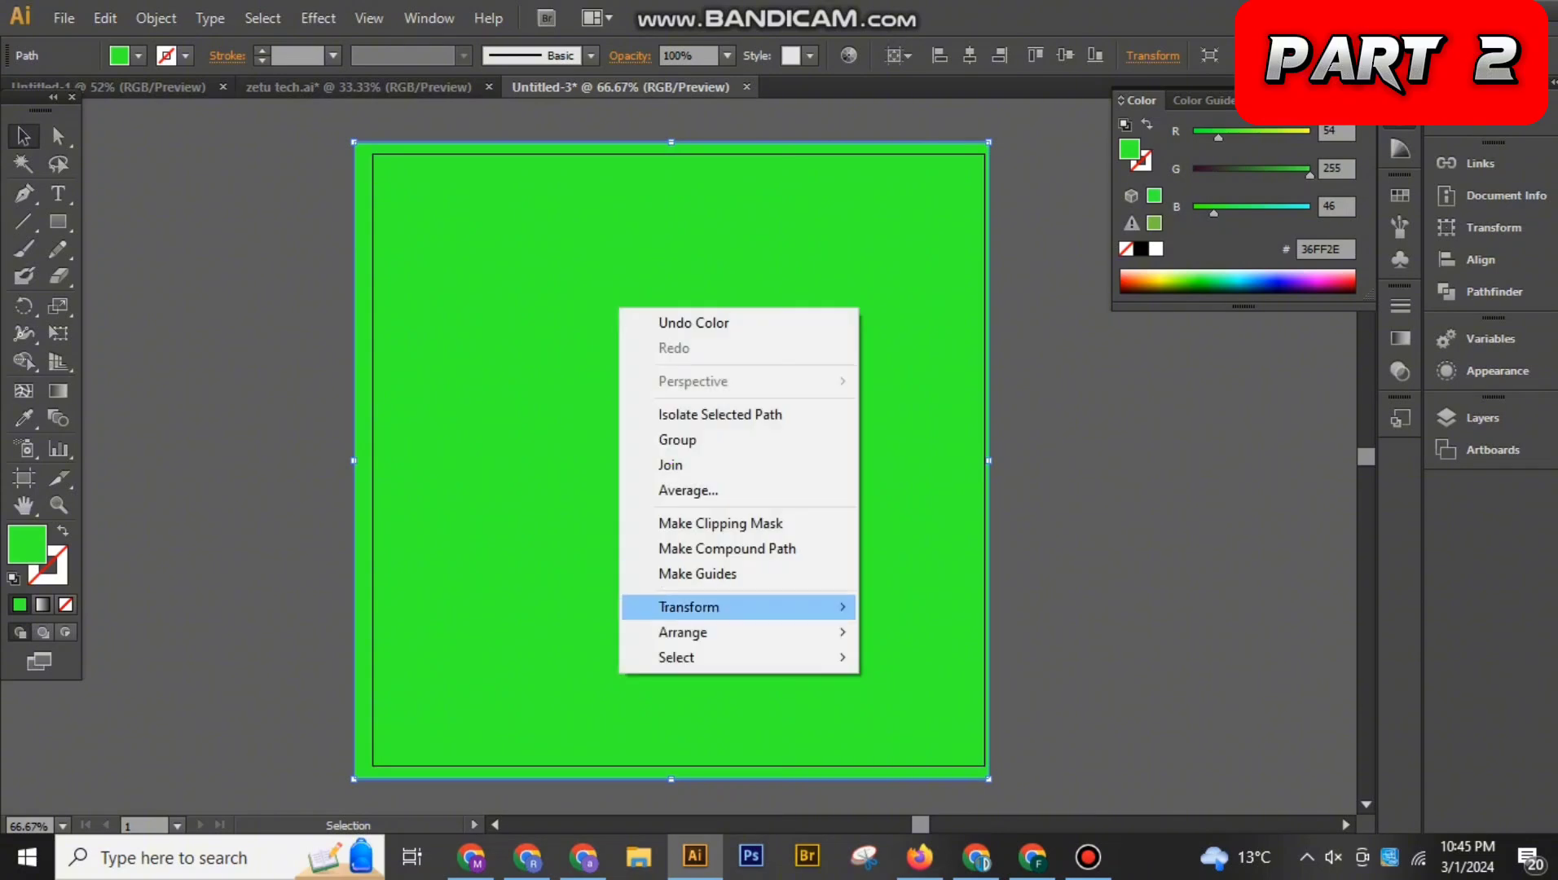
{"action": "mouse_move", "coordinate": [734, 632]}
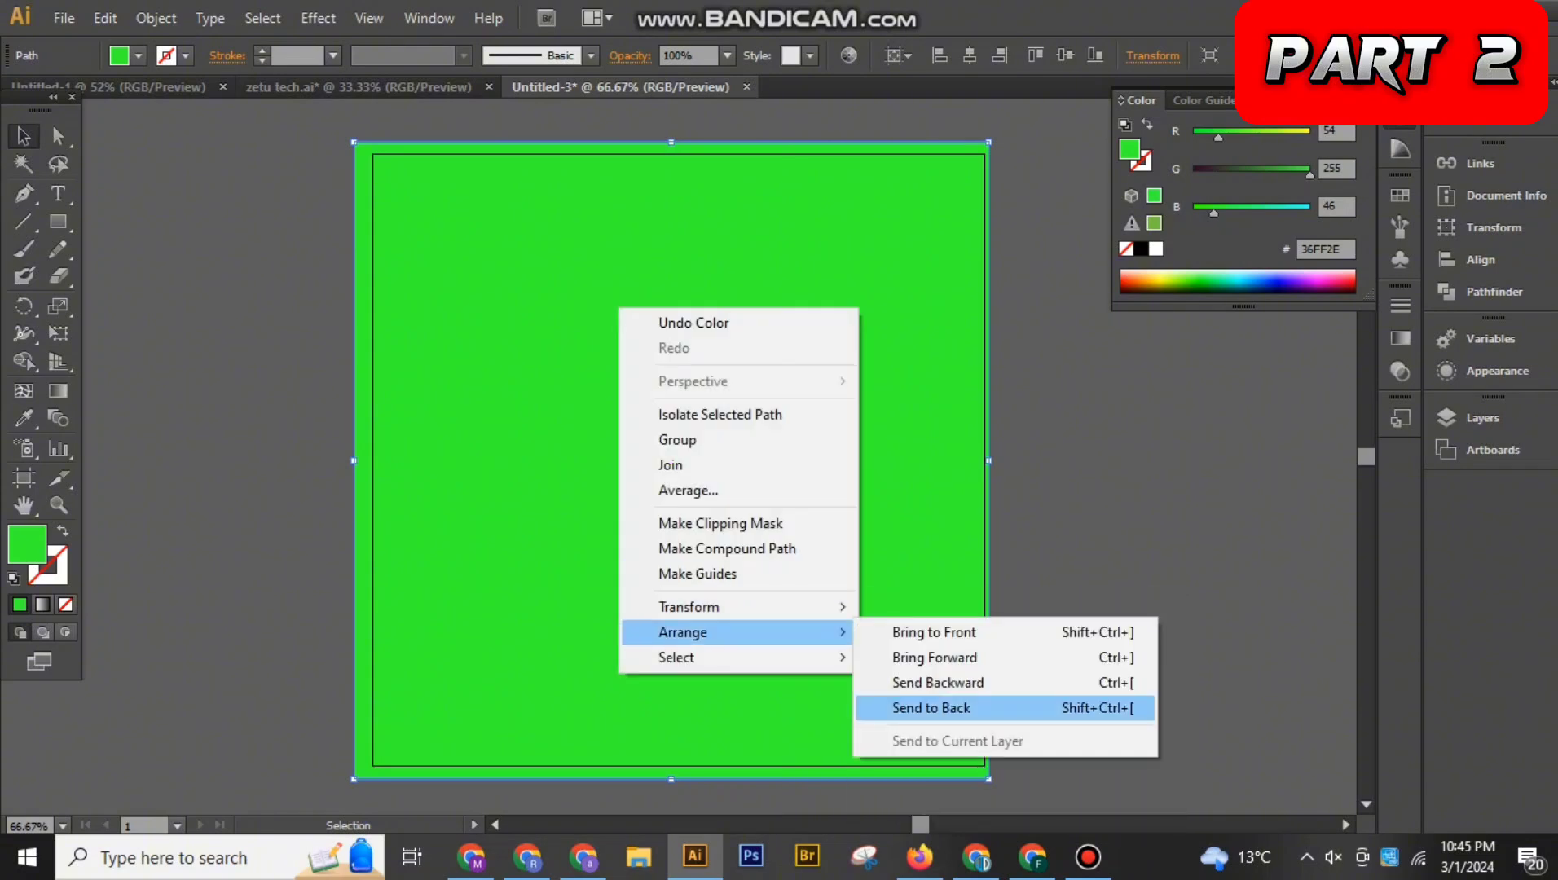
{"action": "left_click", "coordinate": [920, 709]}
{"action": "left_click", "coordinate": [1074, 570]}
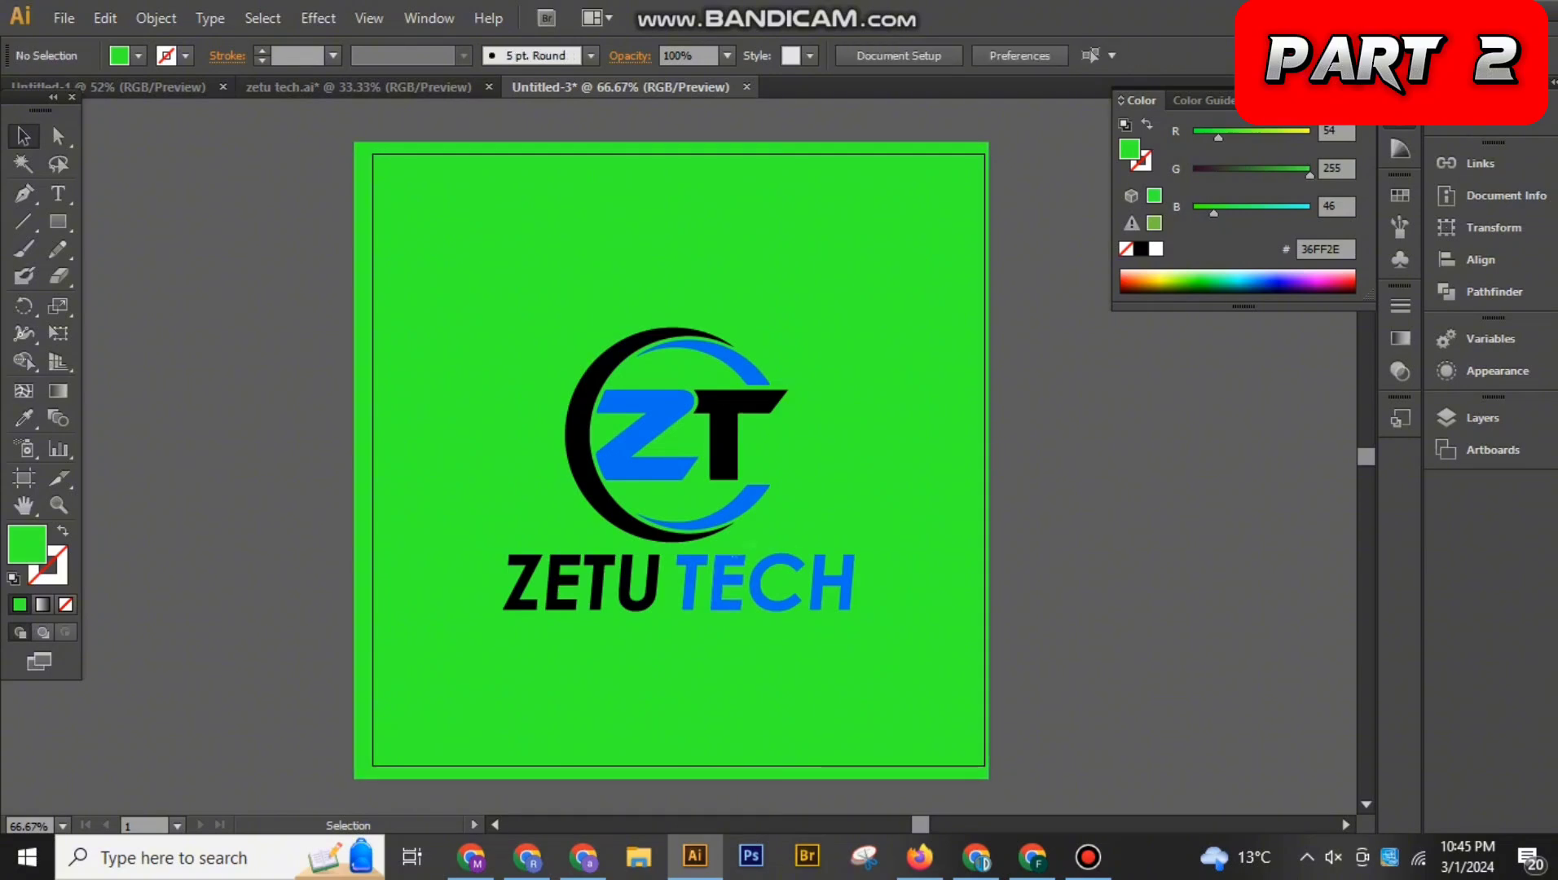
Prepare a JPEG web export of the green-background logo with the image size set to 1800 by 1800 px
{"action": "left_click", "coordinate": [650, 582]}
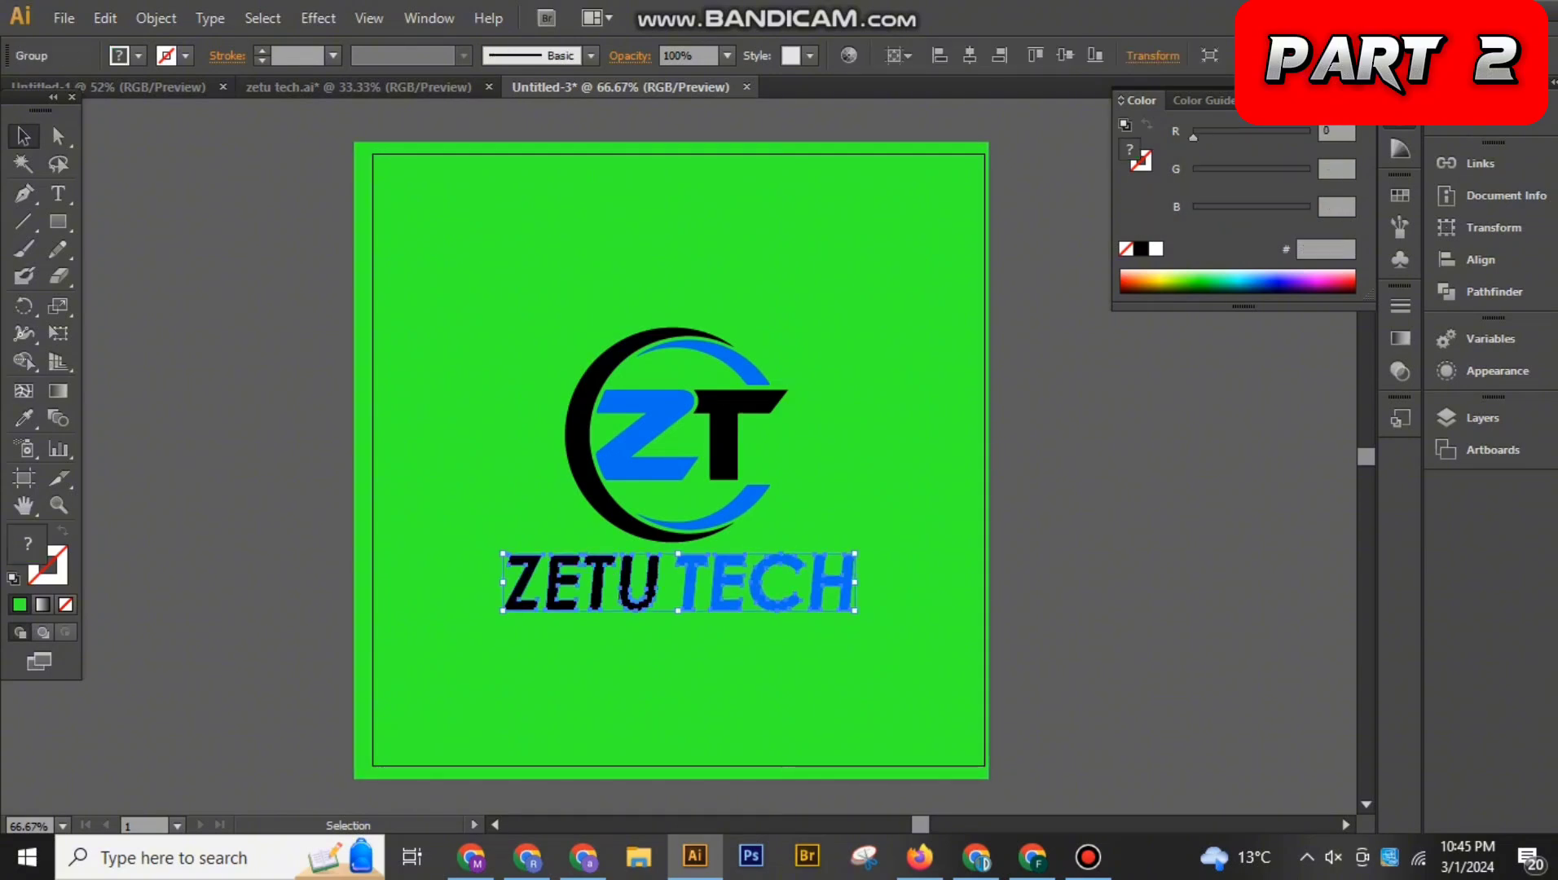
{"action": "left_click", "coordinate": [64, 18]}
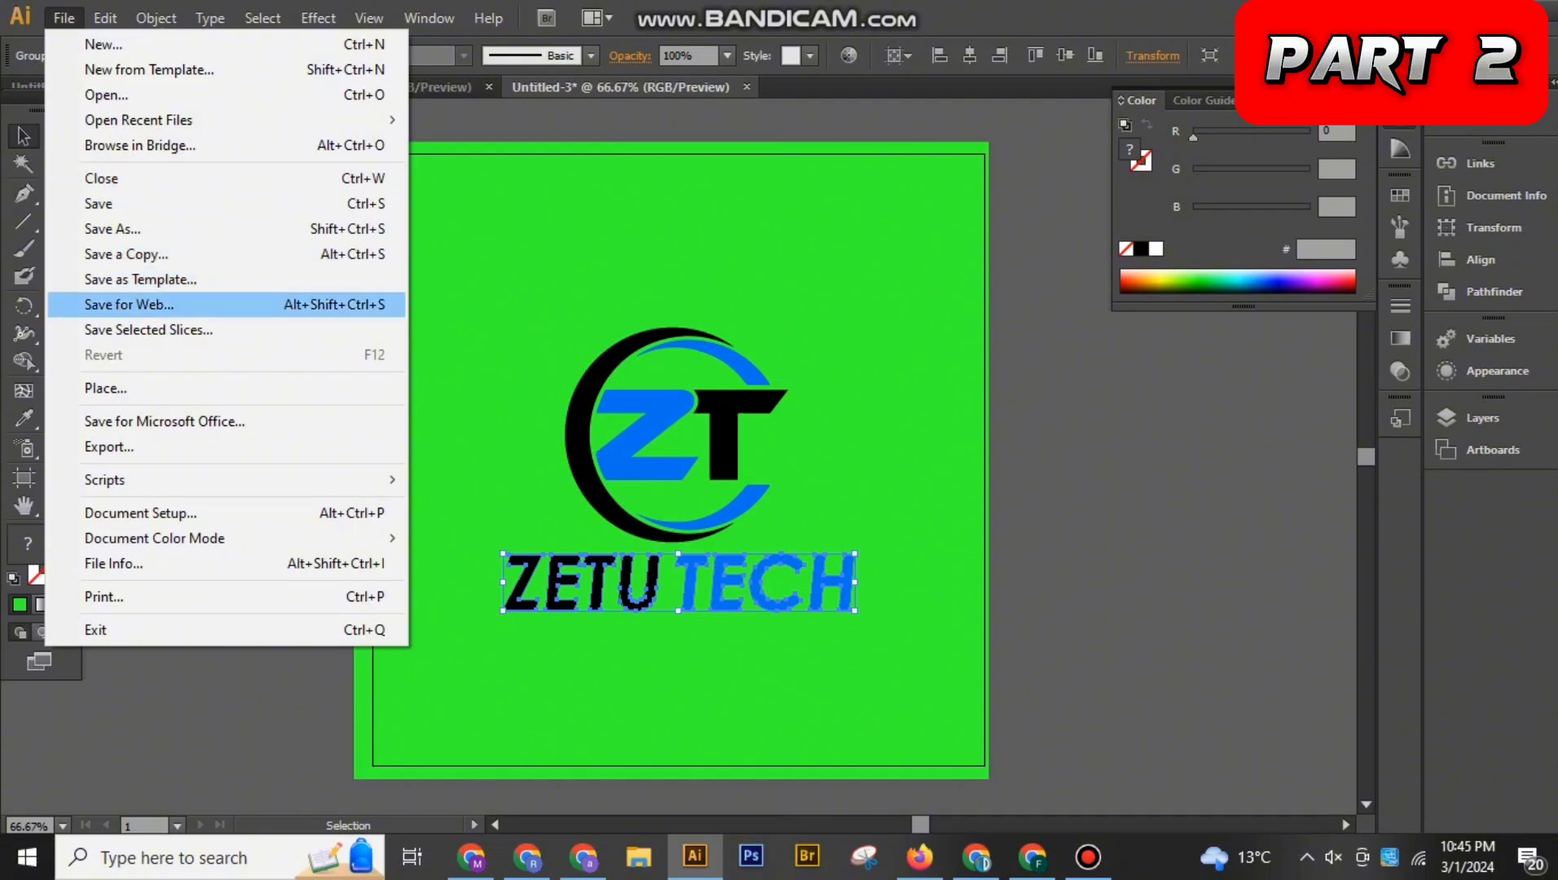
{"action": "left_click", "coordinate": [129, 303]}
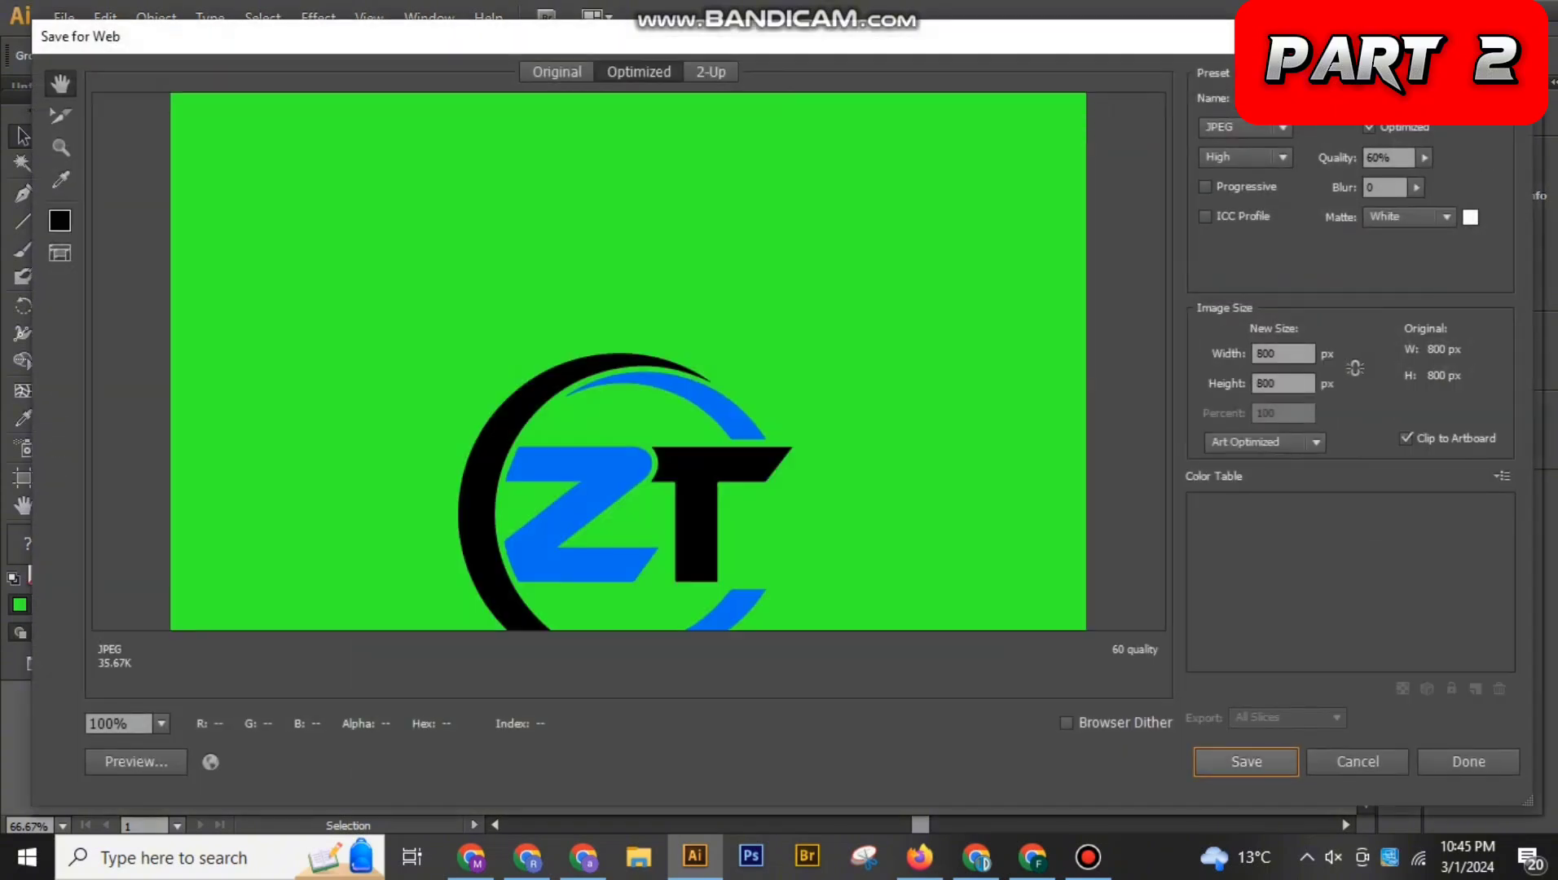
{"action": "left_click", "coordinate": [1258, 354]}
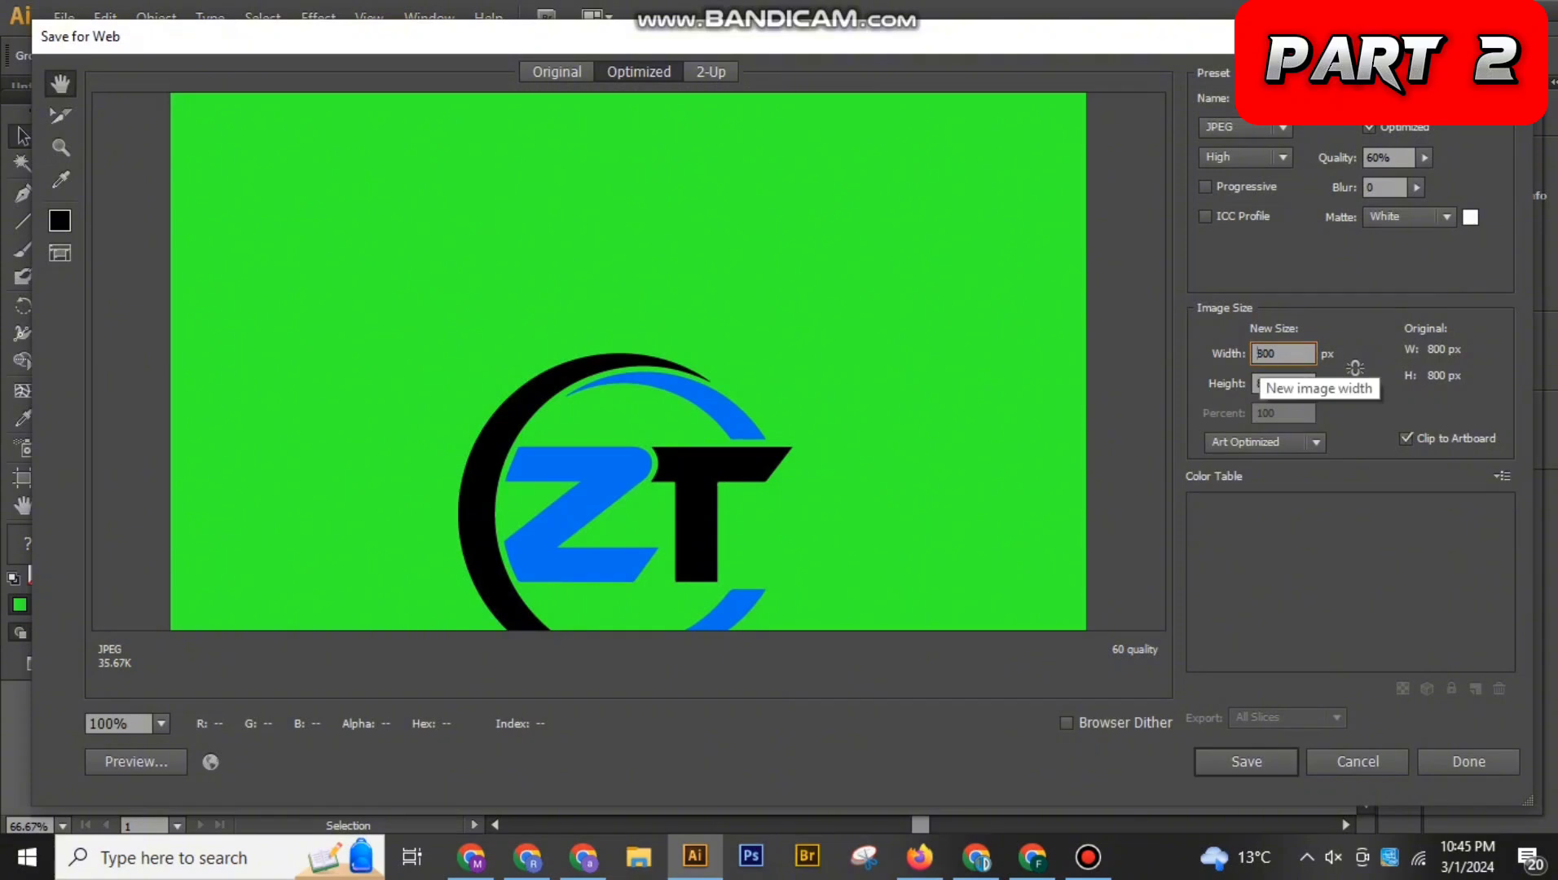
{"action": "type", "text": "100"}
{"action": "key", "text": "BackSpace"}
{"action": "key", "text": "BackSpace"}
{"action": "key", "text": "BackSpace"}
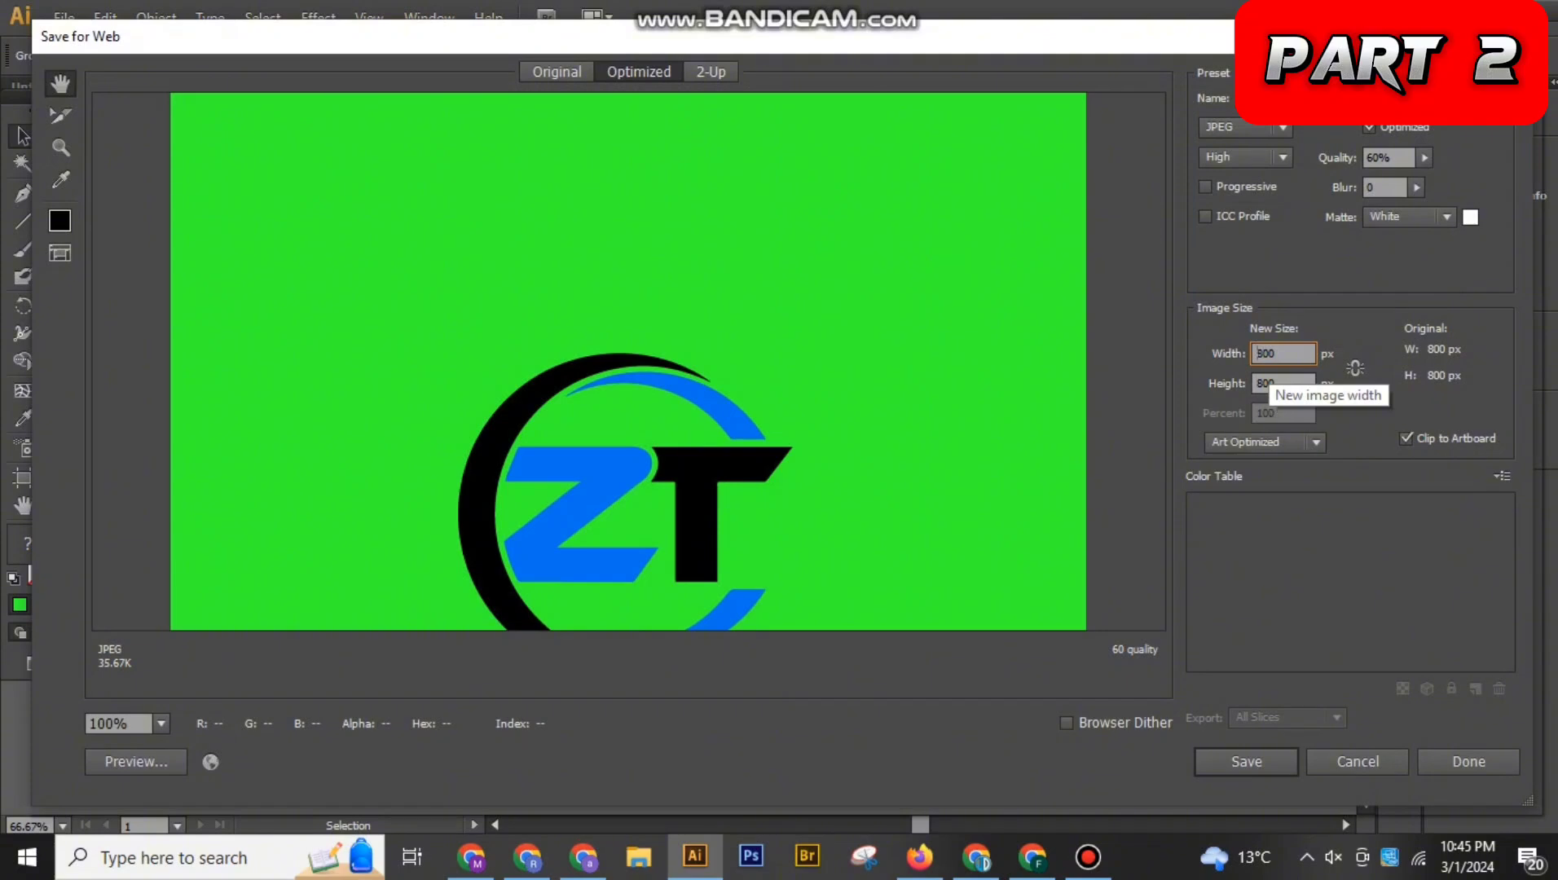
{"action": "type", "text": "1"}
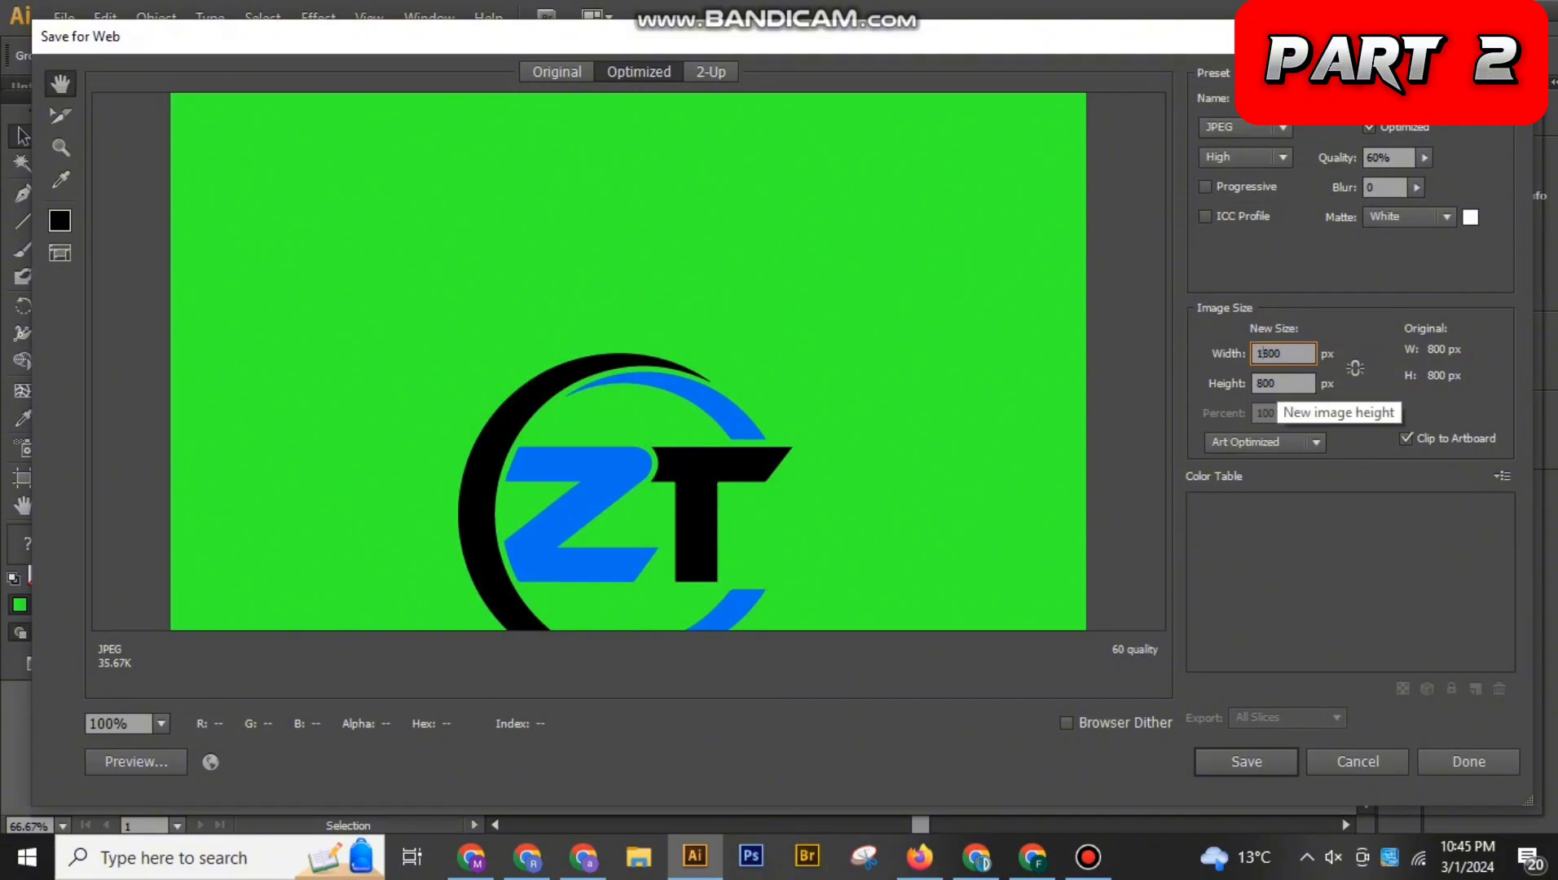
{"action": "left_click", "coordinate": [1355, 367]}
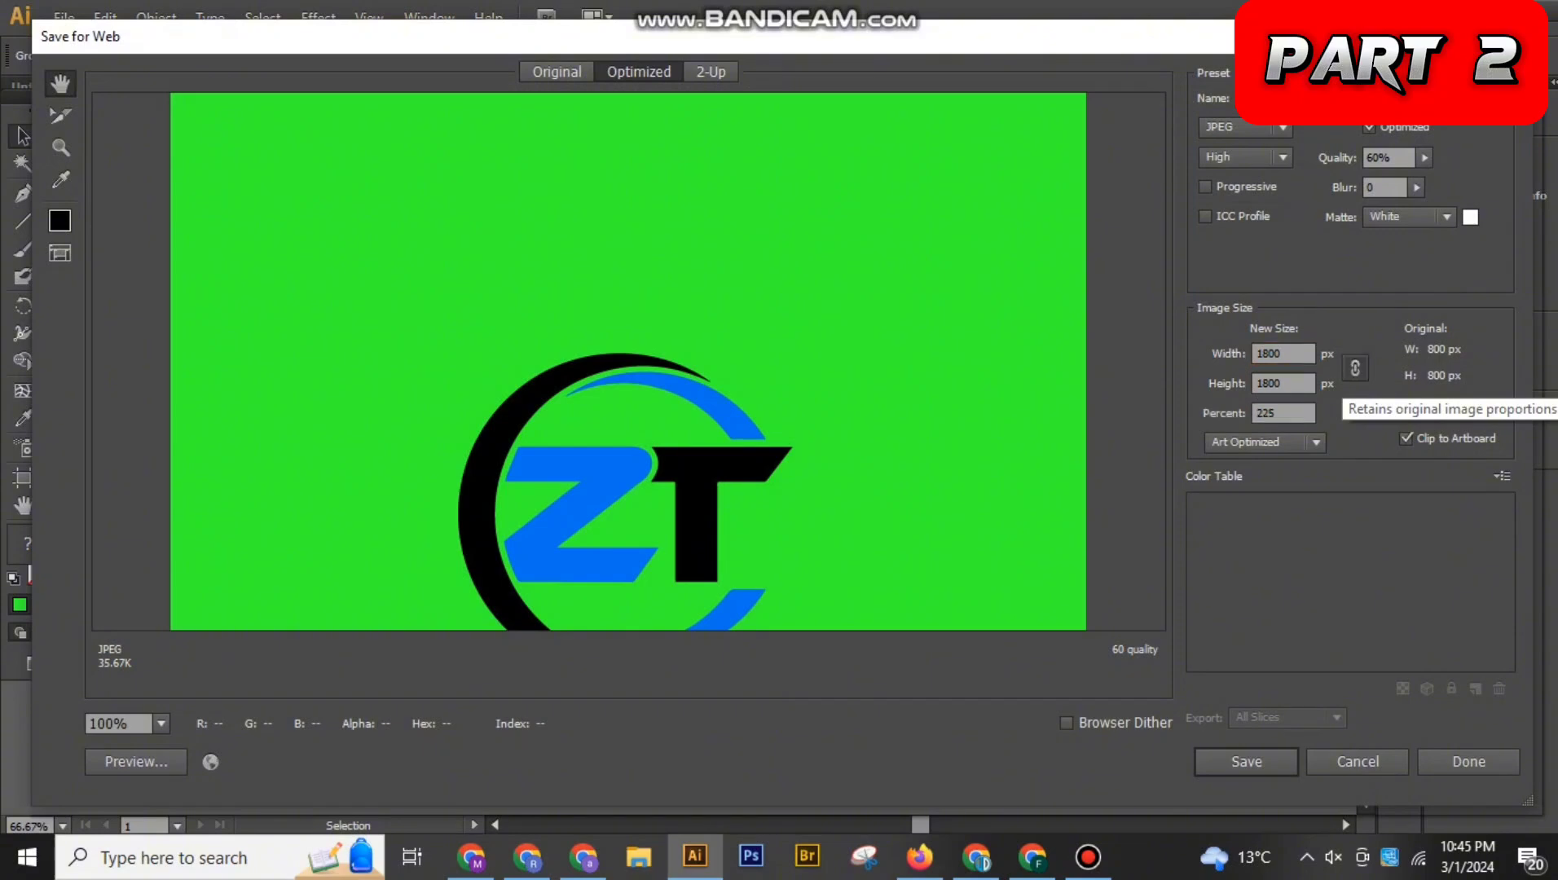
{"action": "left_click", "coordinate": [1354, 367]}
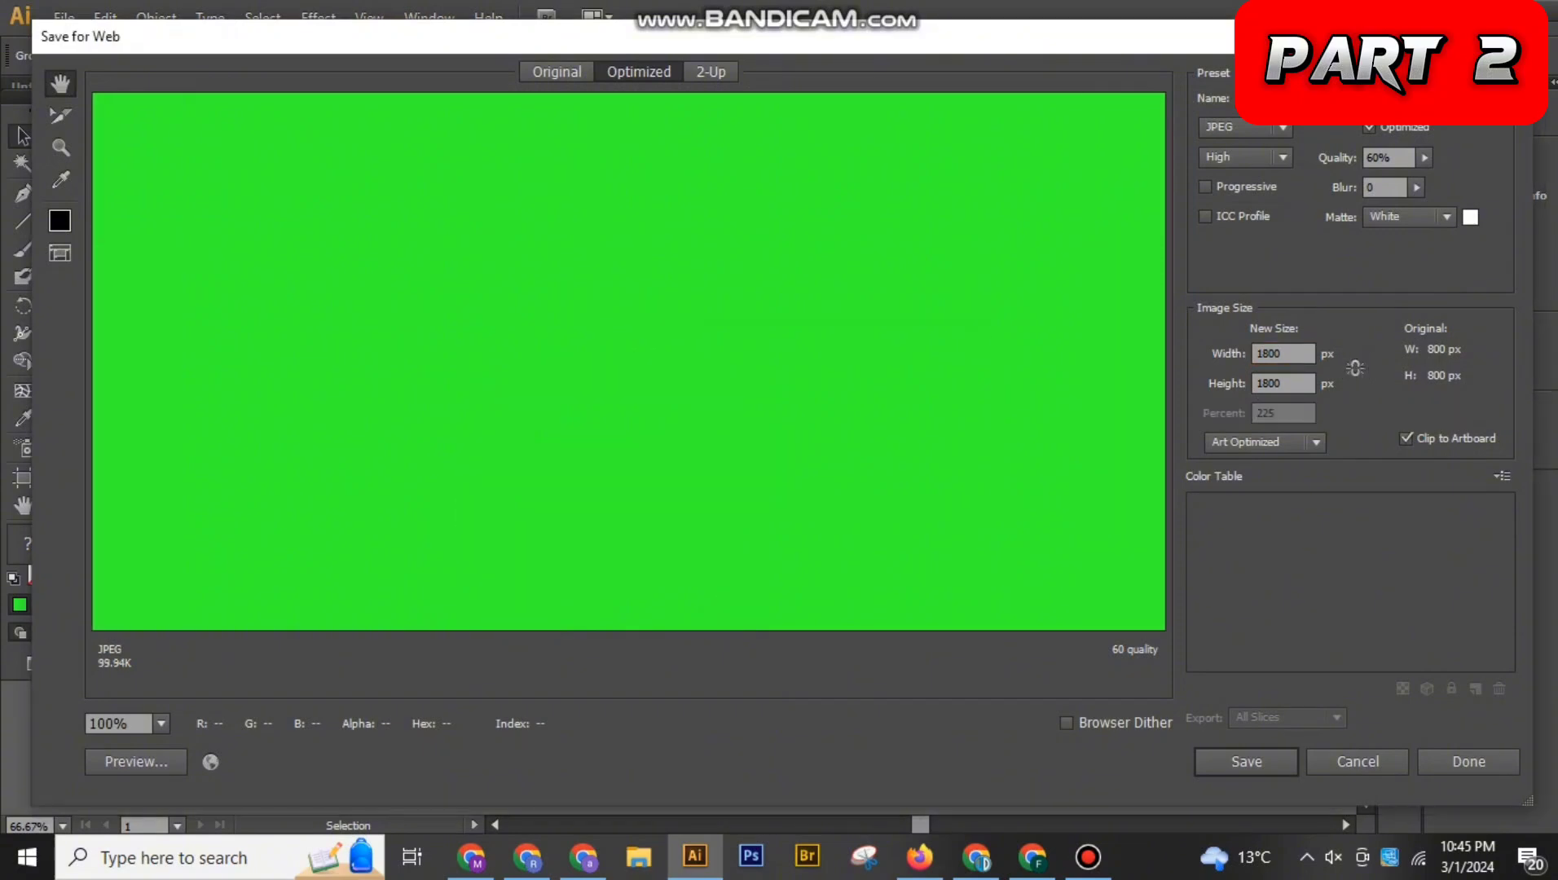
{"action": "left_click_drag", "start_coordinate": [814, 570], "coordinate": [675, 321]}
{"action": "left_click_drag", "start_coordinate": [716, 611], "coordinate": [684, 8]}
Save the exported JPEG to the Downloads folder under the file name "zetu tech" followed by a run of d's
{"action": "left_click", "coordinate": [1246, 761]}
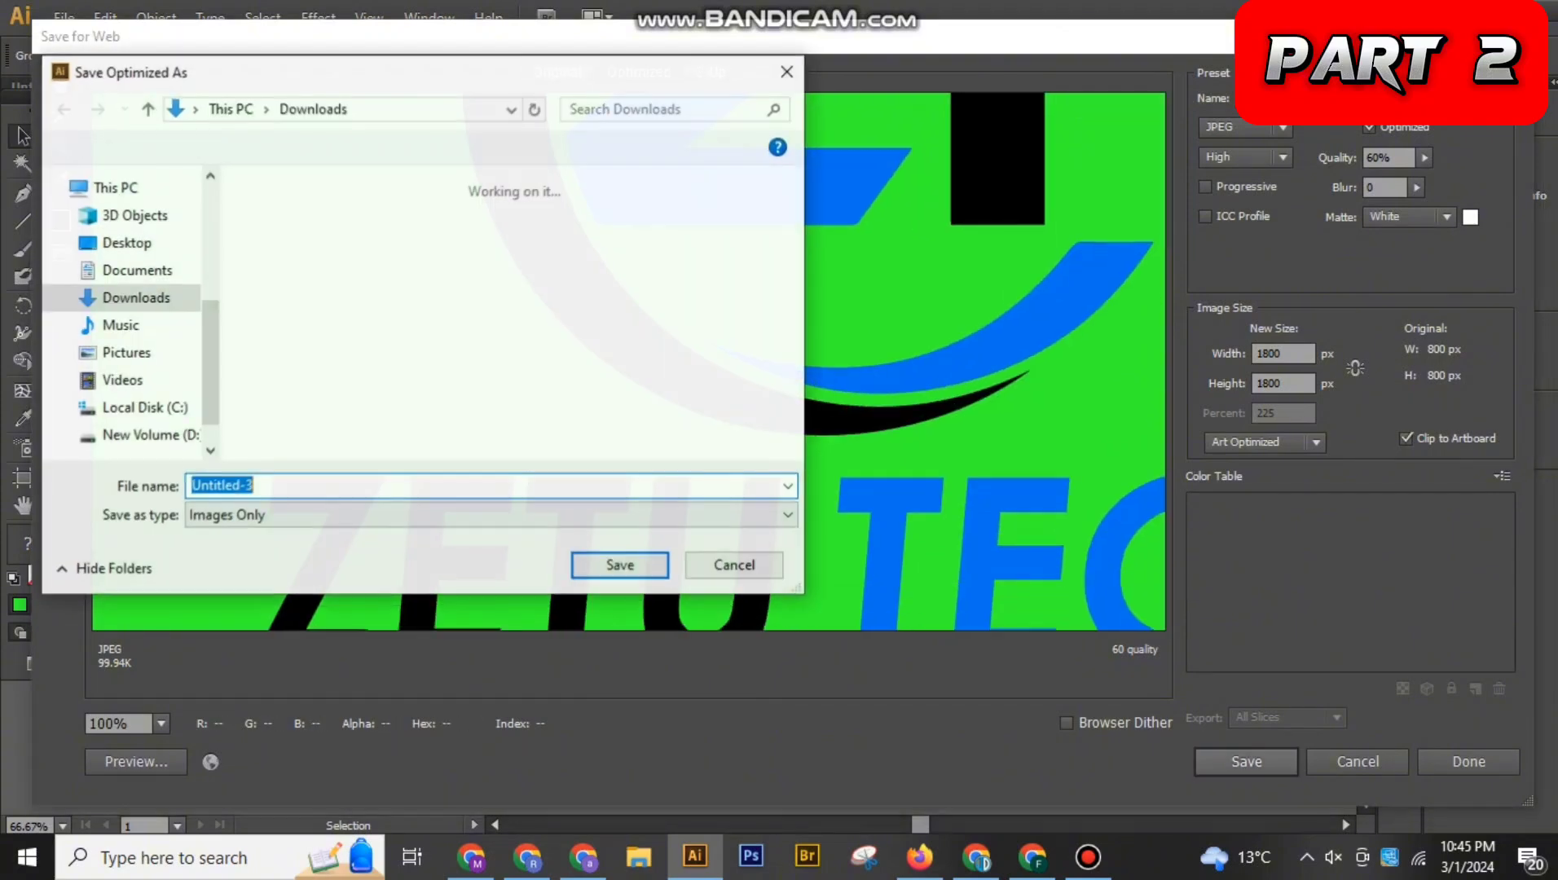
{"action": "type", "text": "z"}
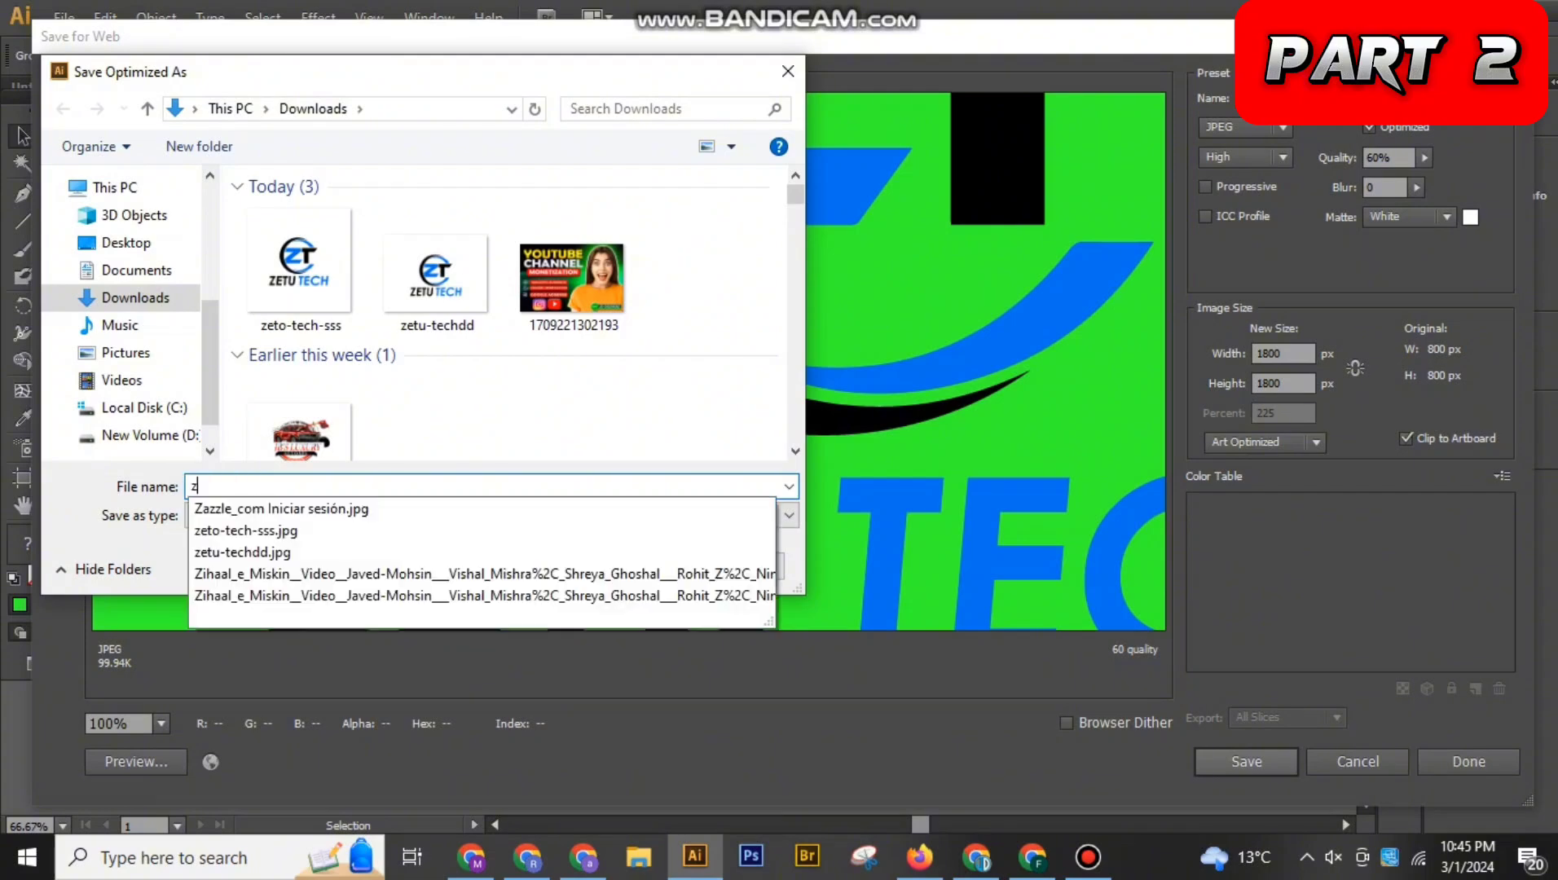
{"action": "type", "text": "etu tech ddd"}
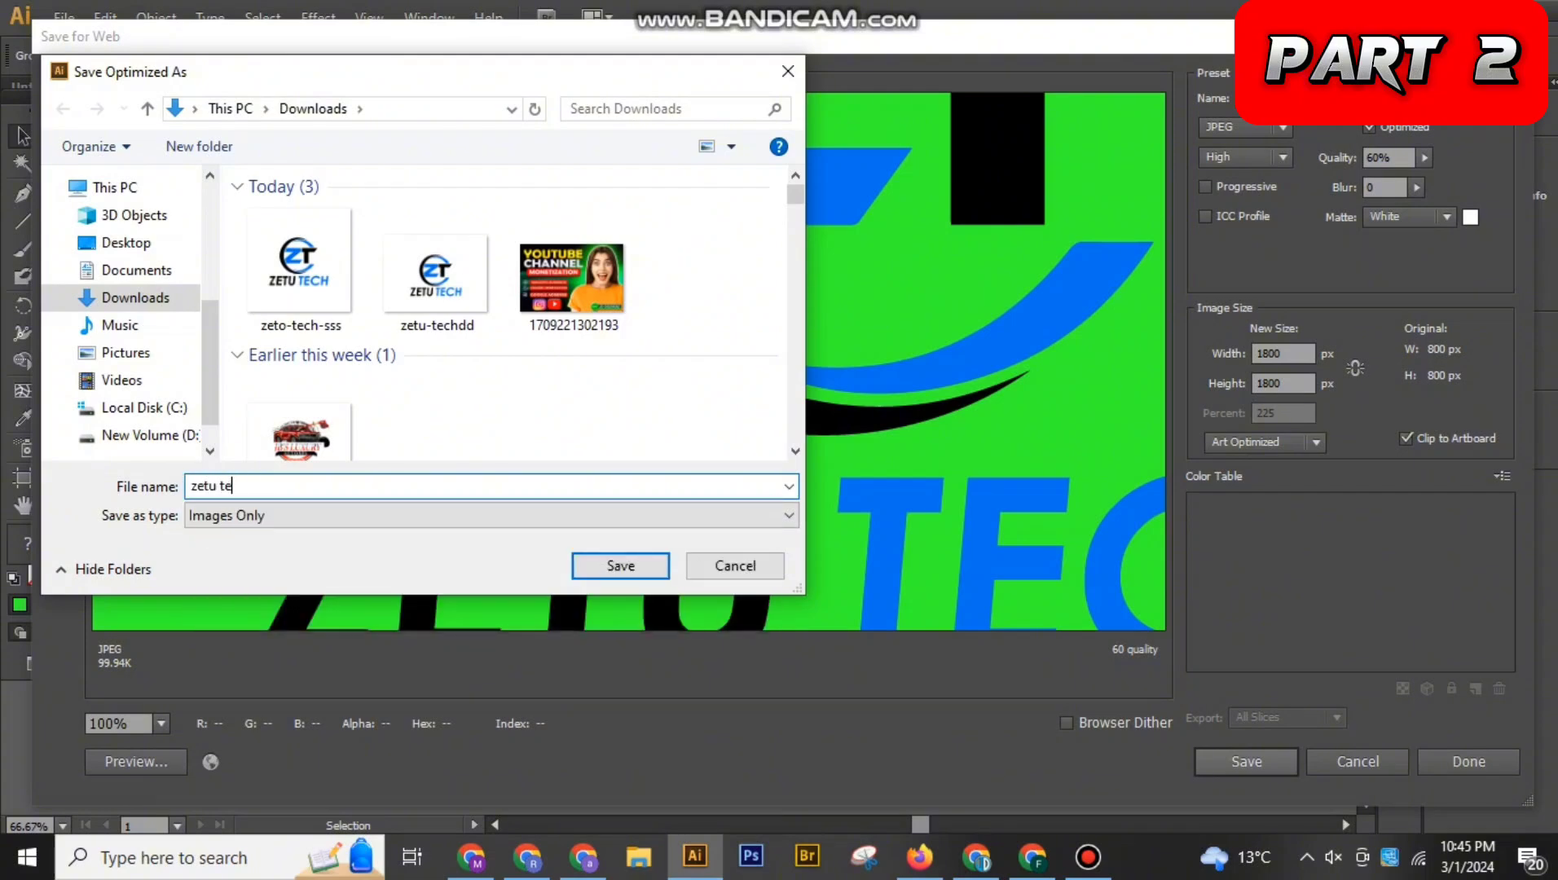
{"action": "type", "text": "dddddddd"}
{"action": "key", "text": "Return"}
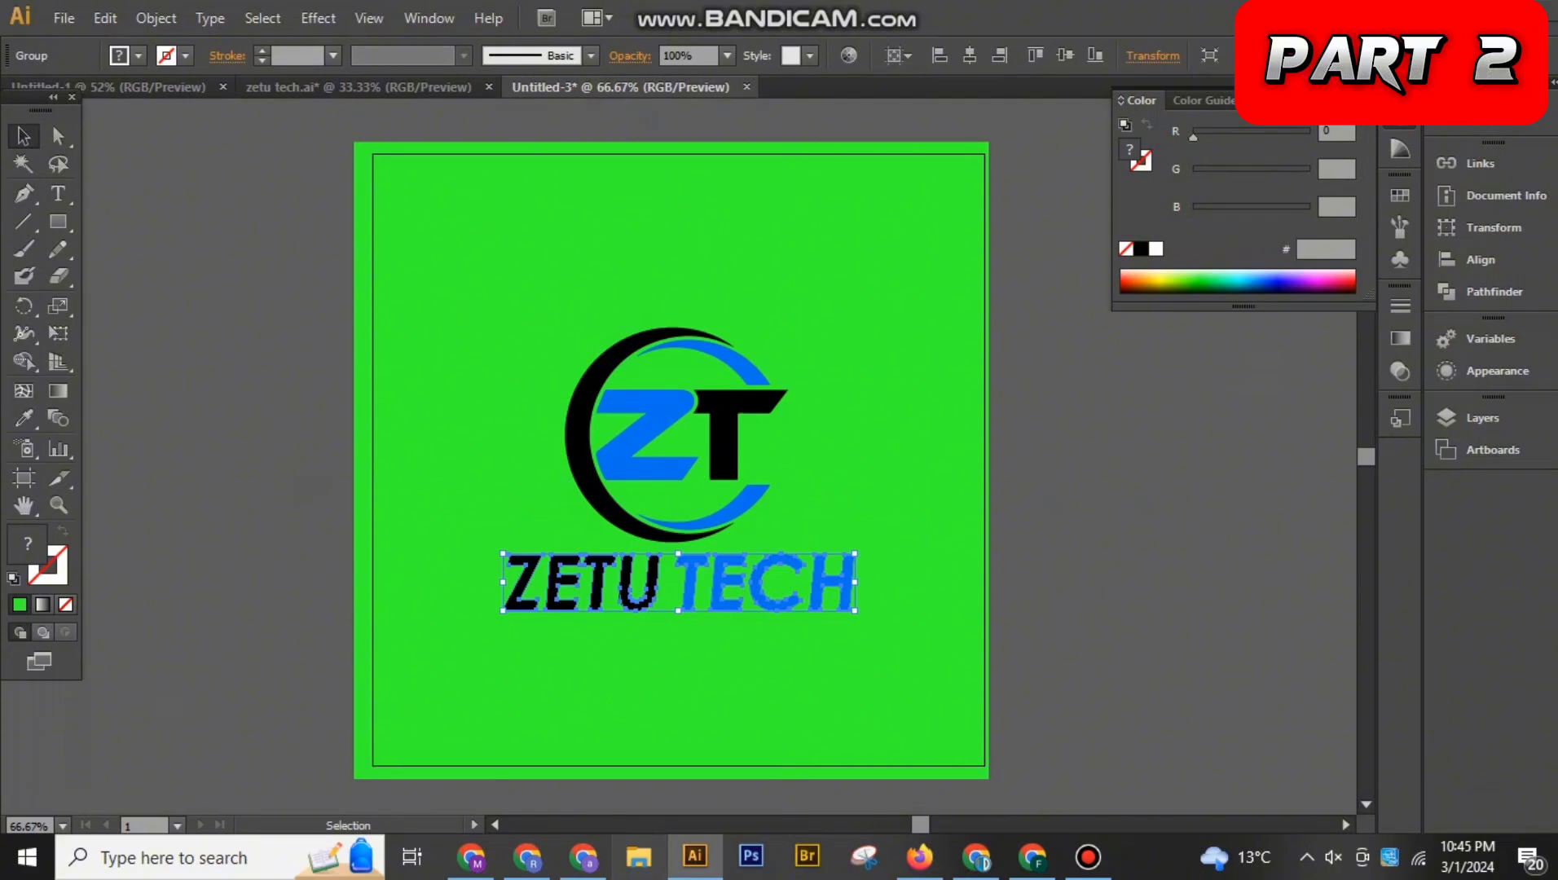
Switch to File Explorer and search the Documents folder for "zetu"
{"action": "left_click", "coordinate": [639, 857]}
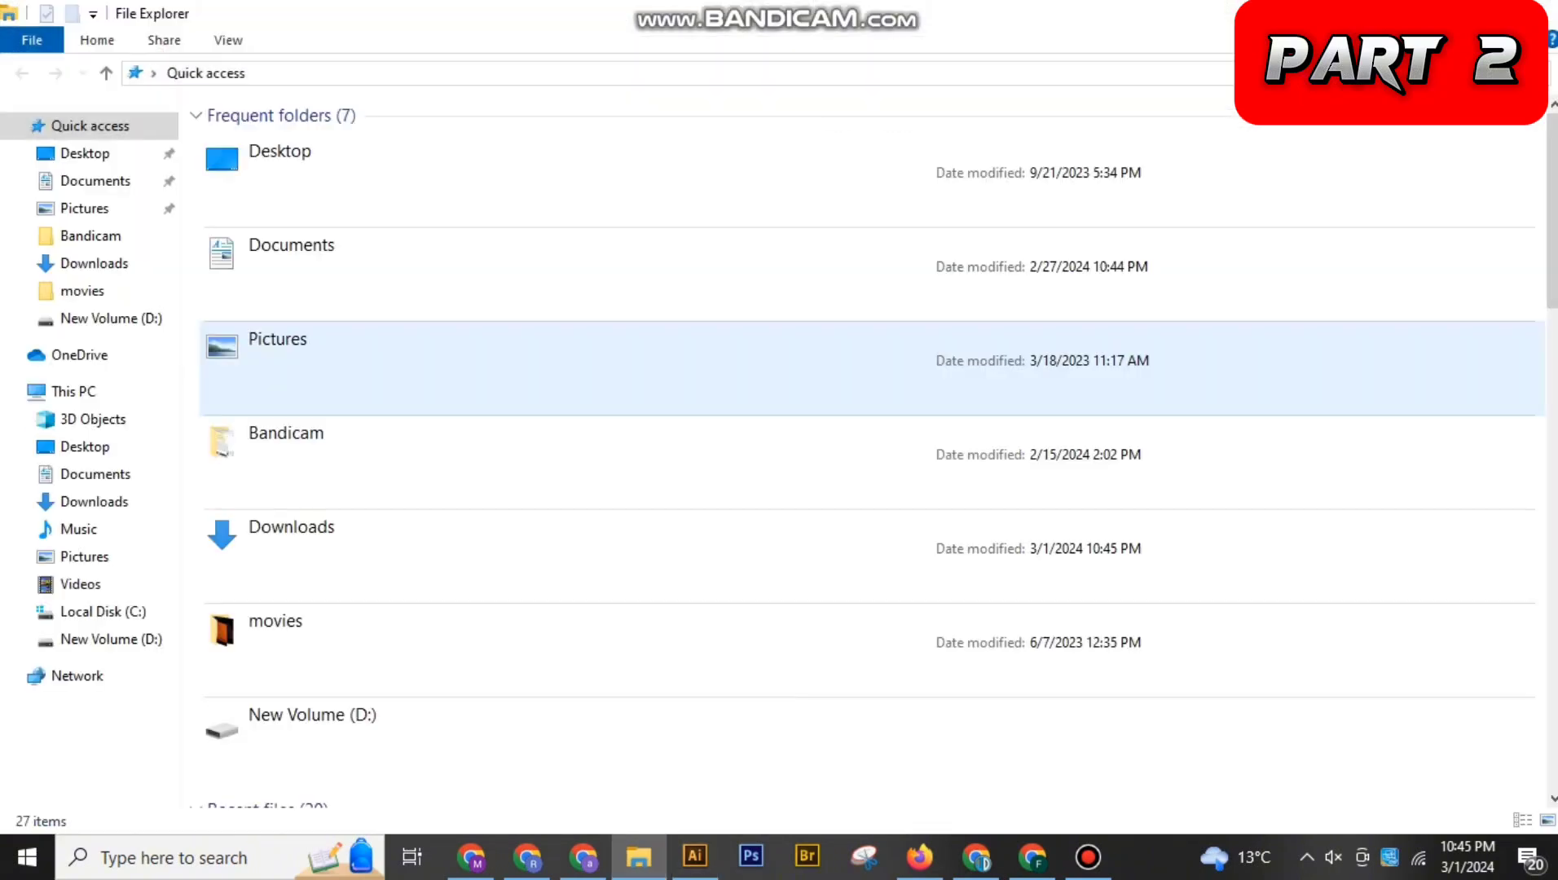
{"action": "left_click", "coordinate": [96, 181]}
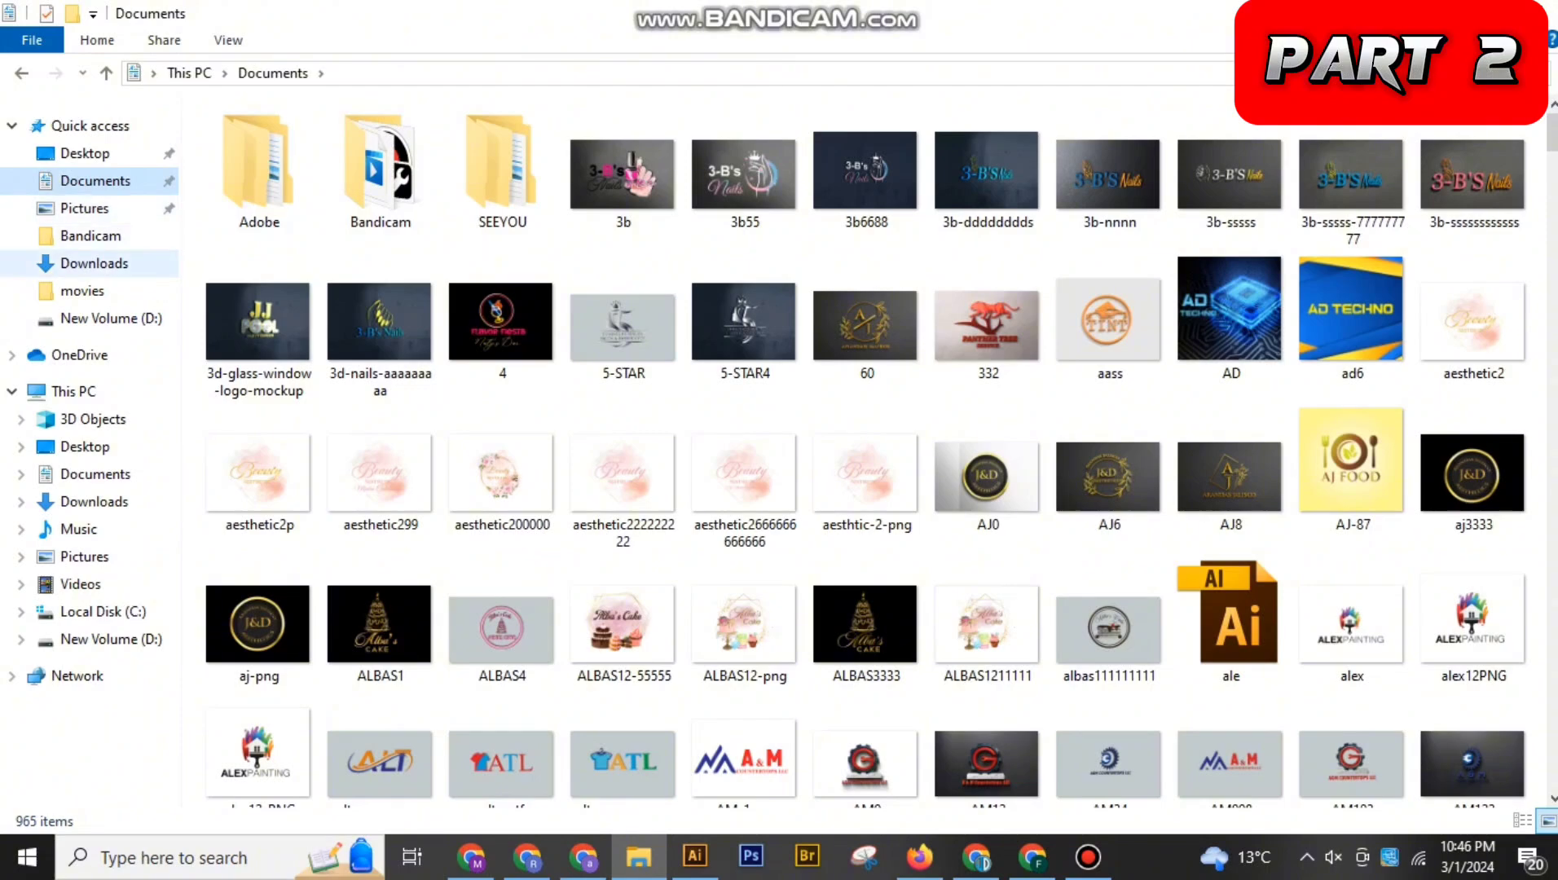
{"action": "left_click", "coordinate": [94, 263]}
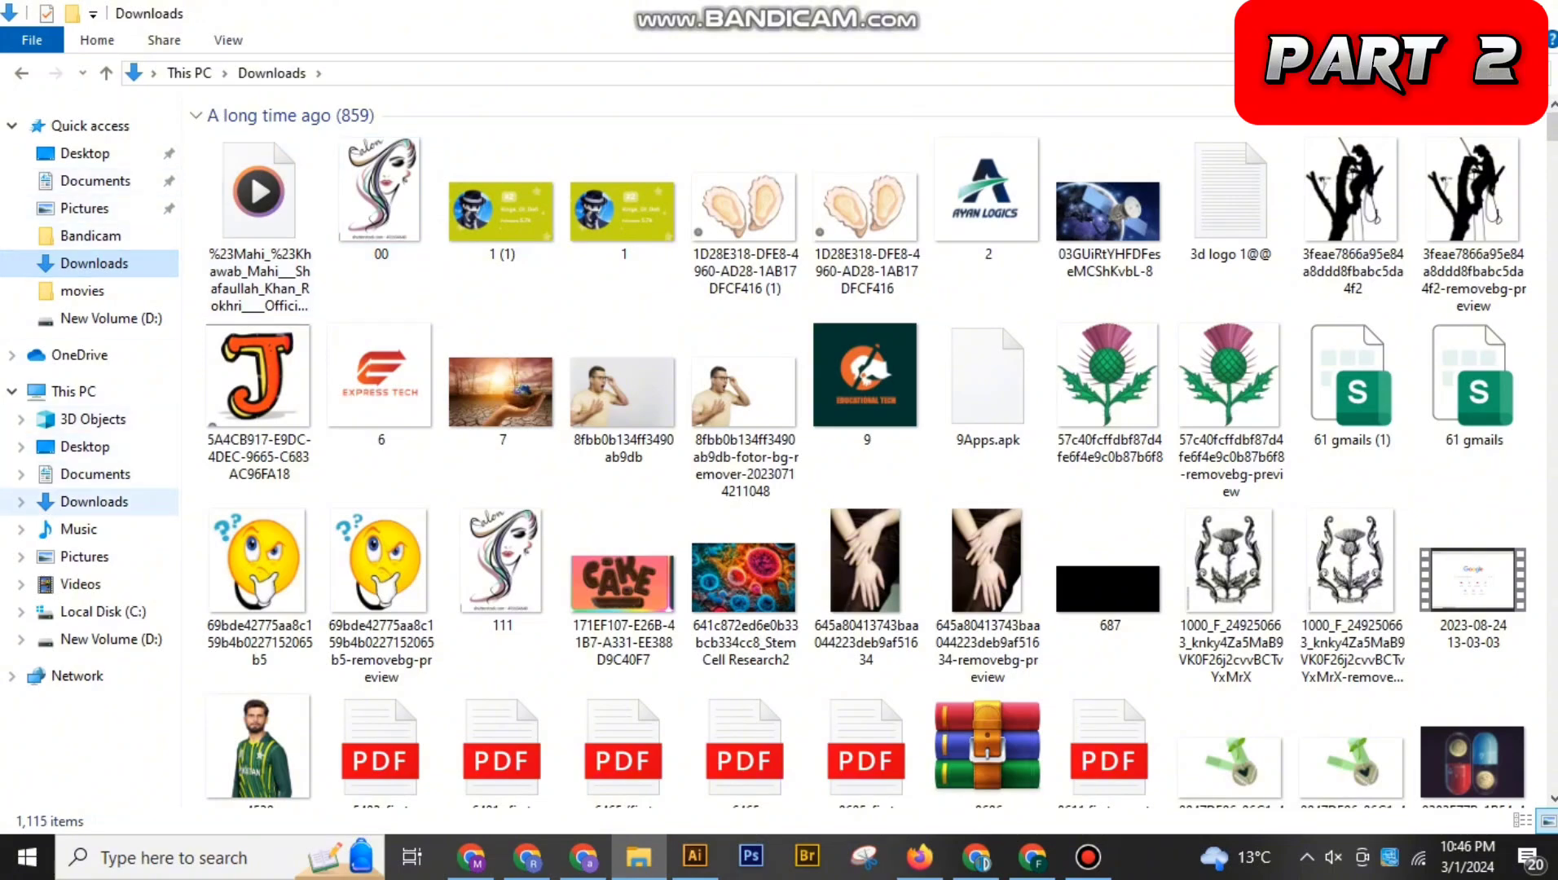
{"action": "left_click", "coordinate": [94, 502]}
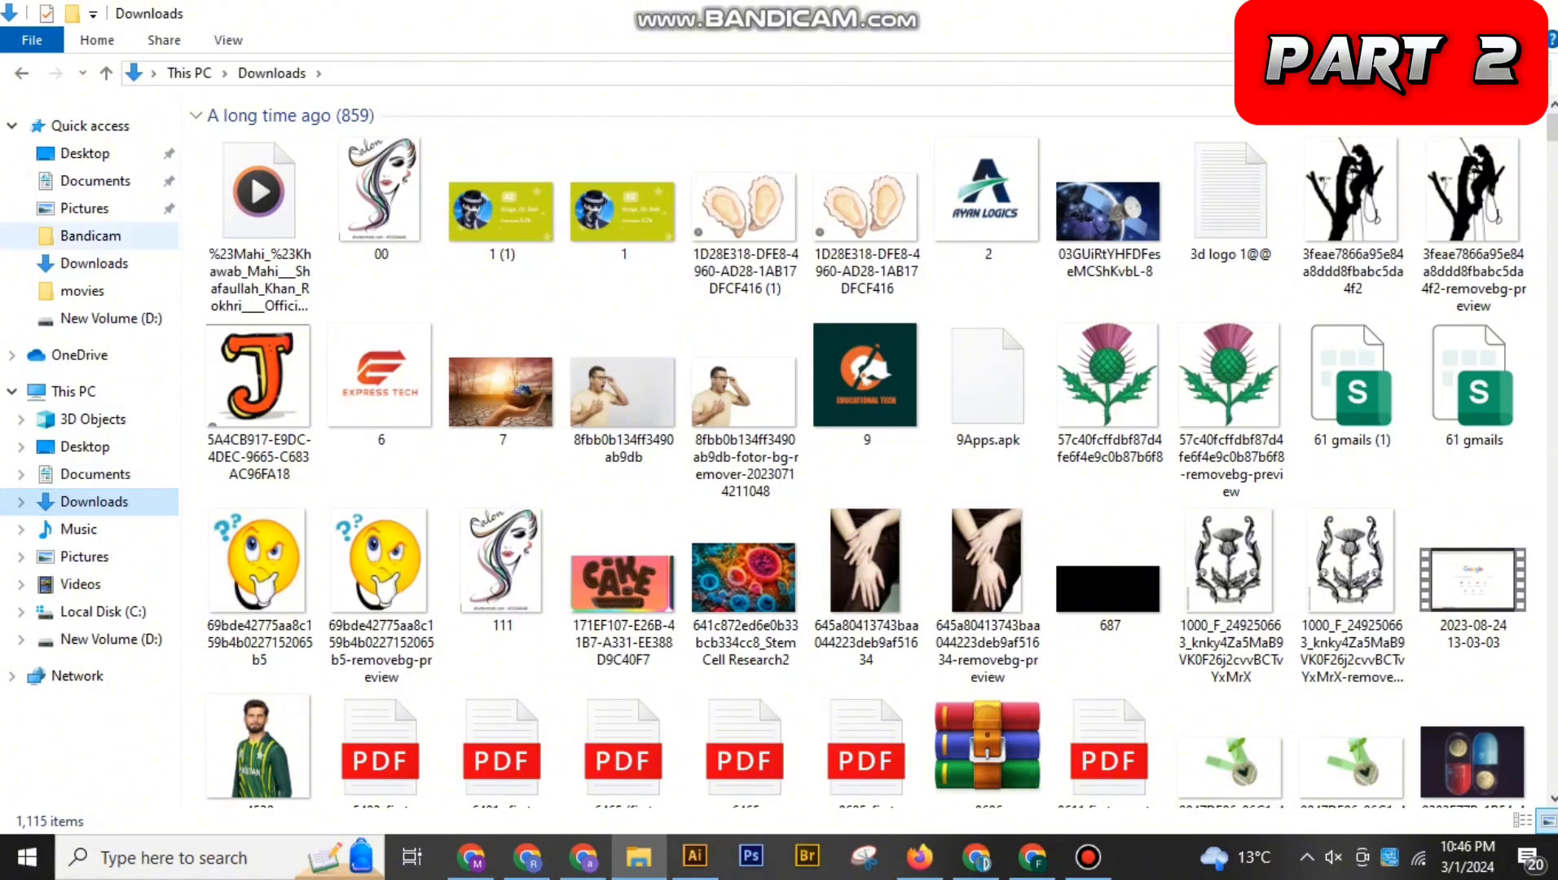
{"action": "left_click", "coordinate": [96, 180]}
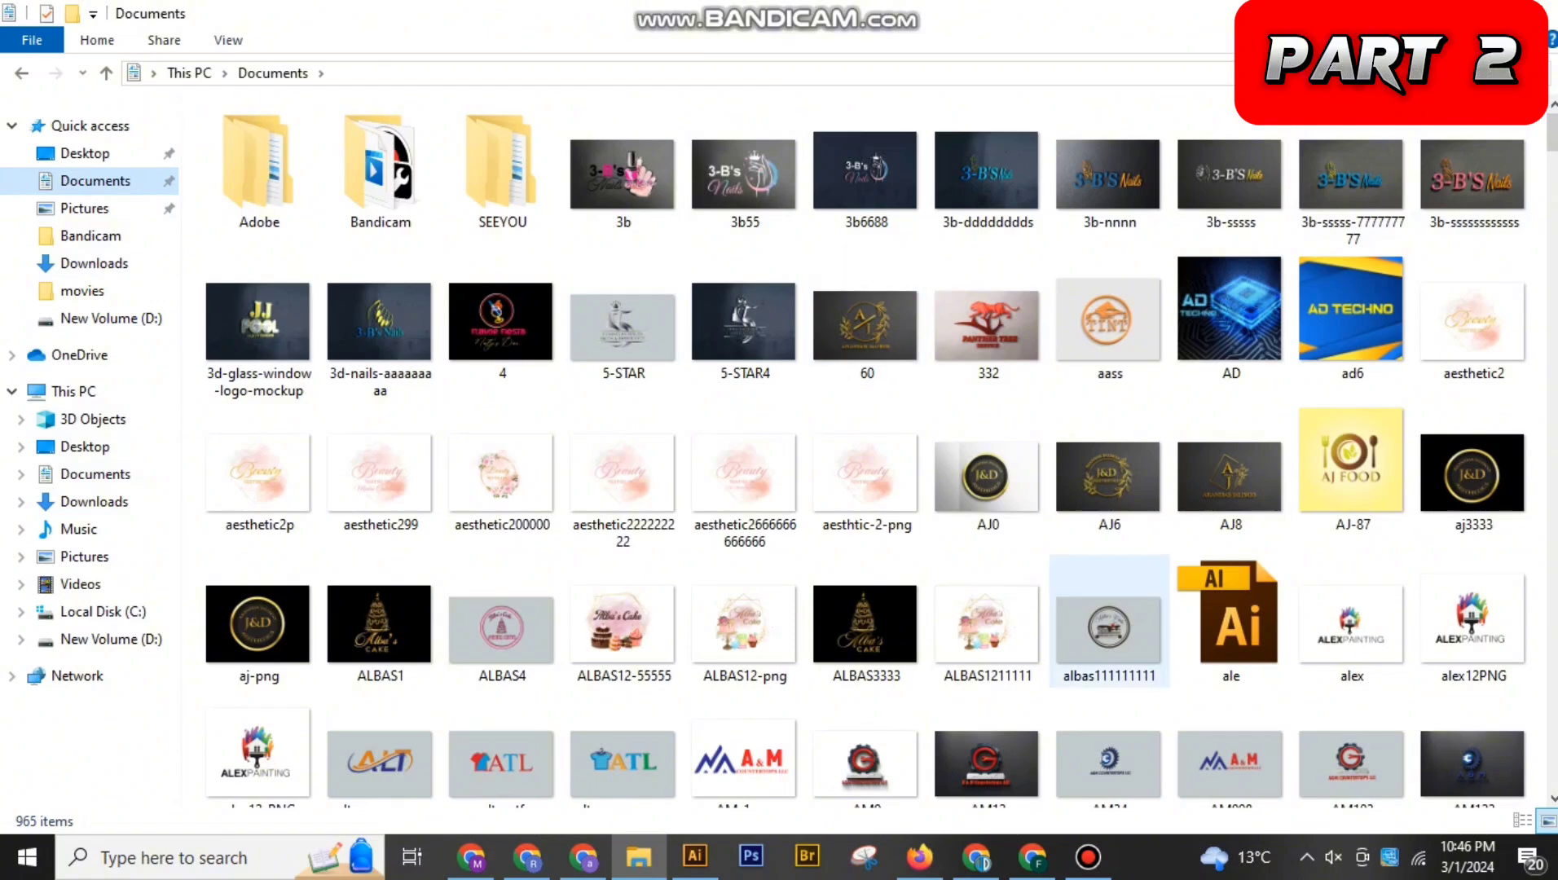
{"action": "left_click", "coordinate": [1437, 73]}
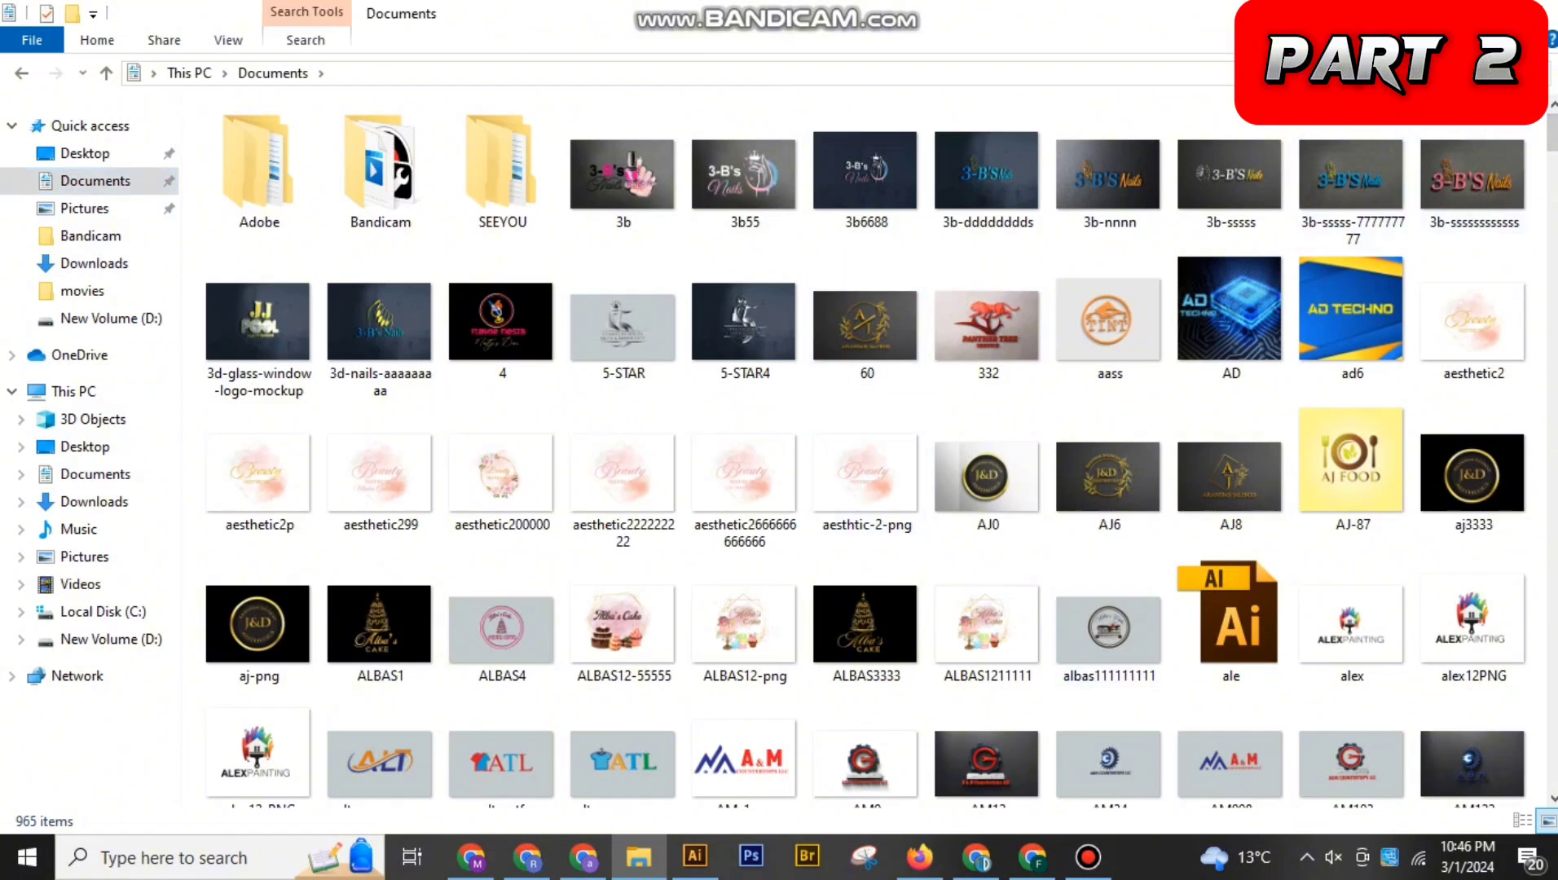
{"action": "type", "text": "zetu"}
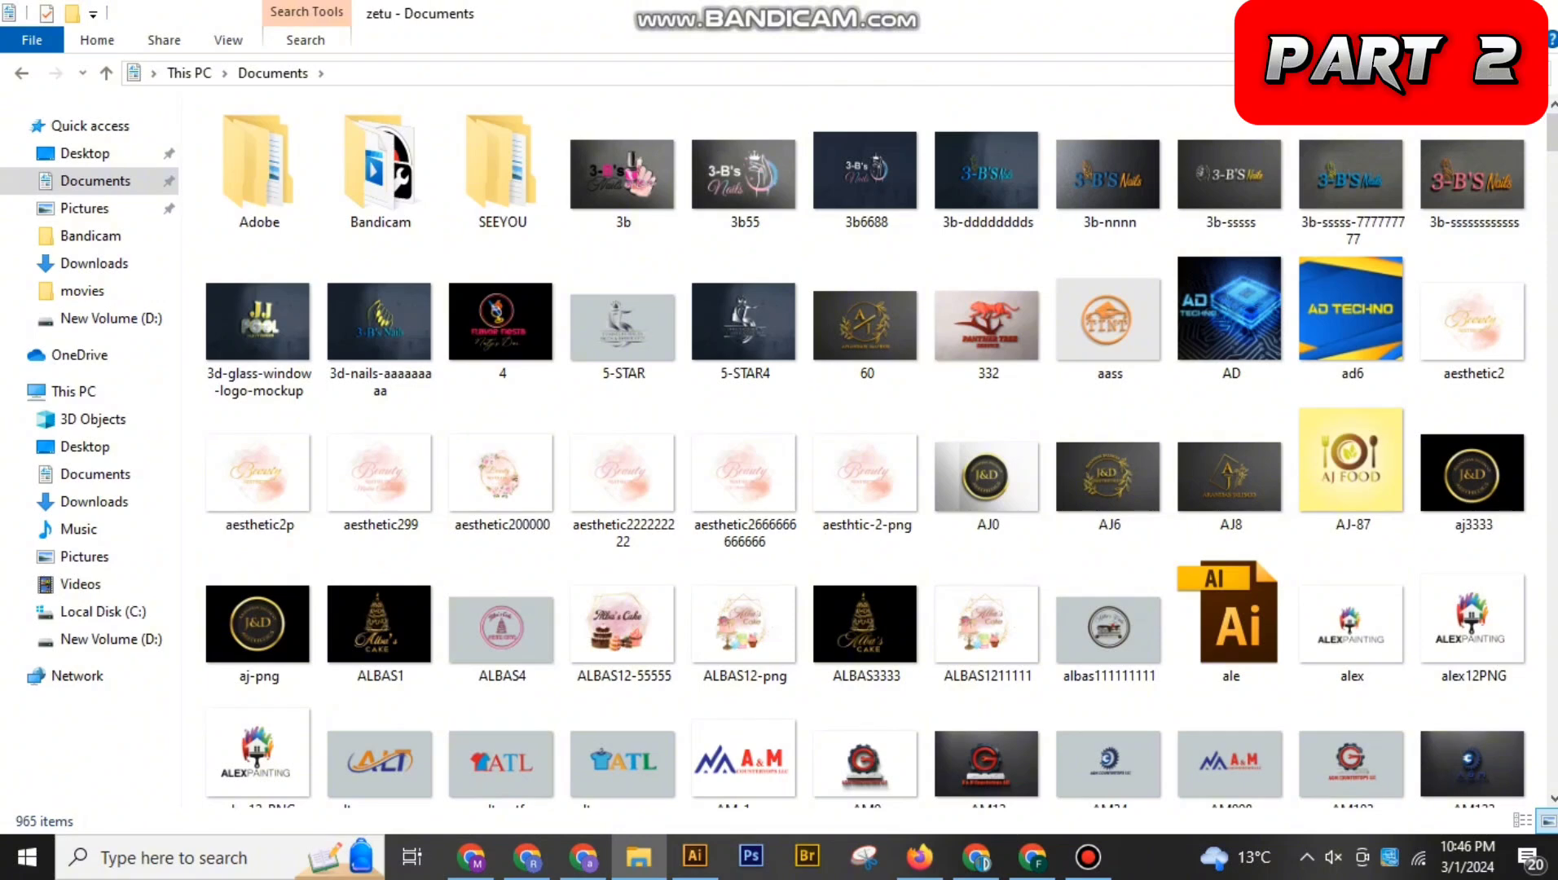
Search the Downloads folder for "zetu" and open the green-background logo JPEG for an enlarged view
{"action": "left_click", "coordinate": [94, 264]}
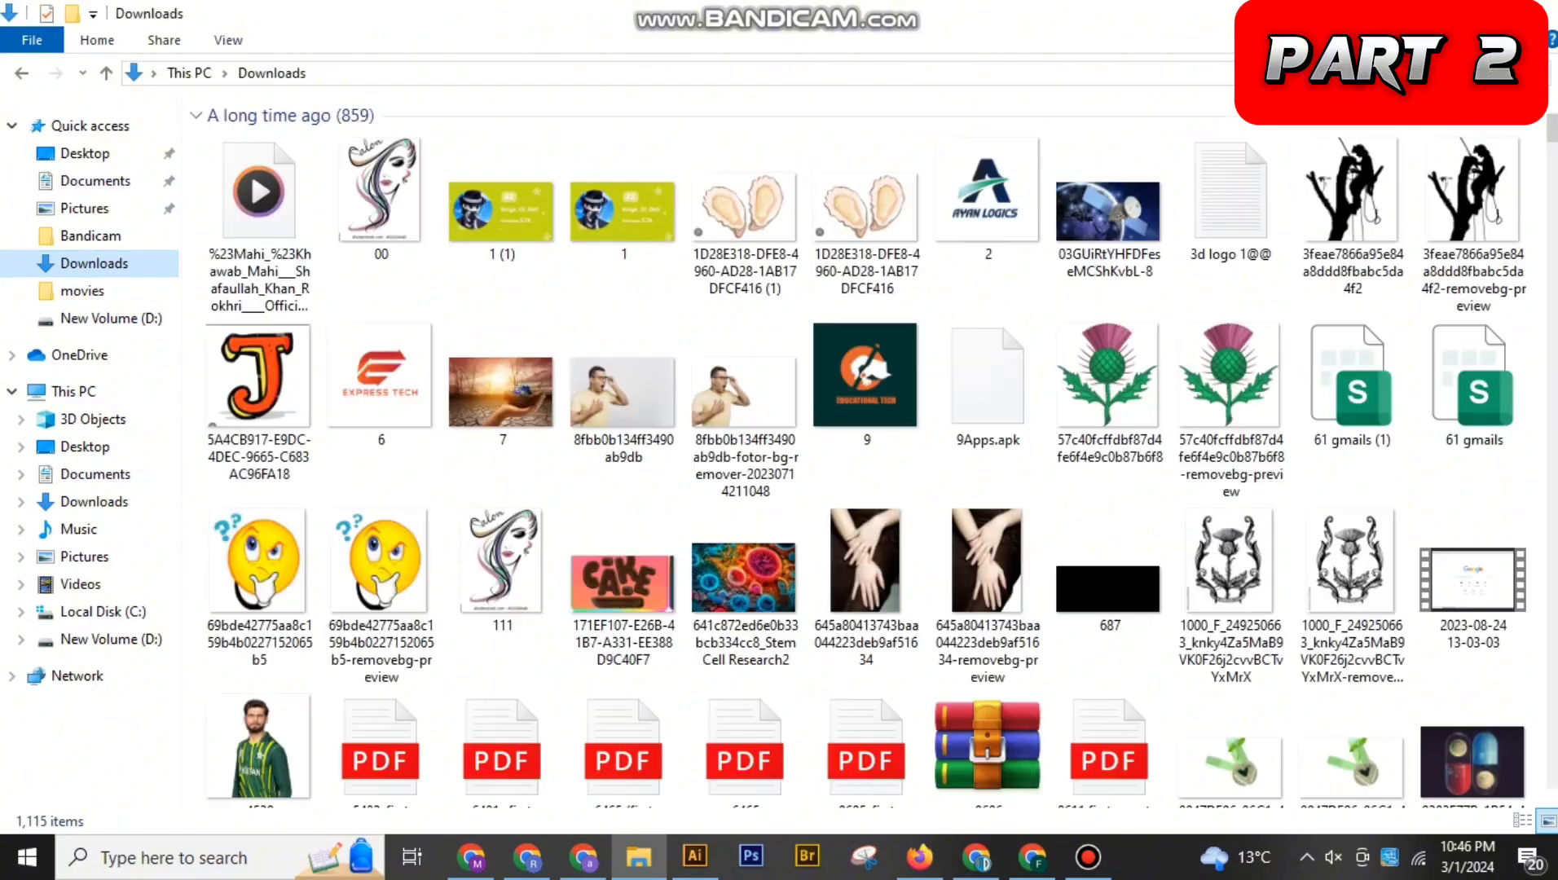
{"action": "left_click", "coordinate": [1438, 73]}
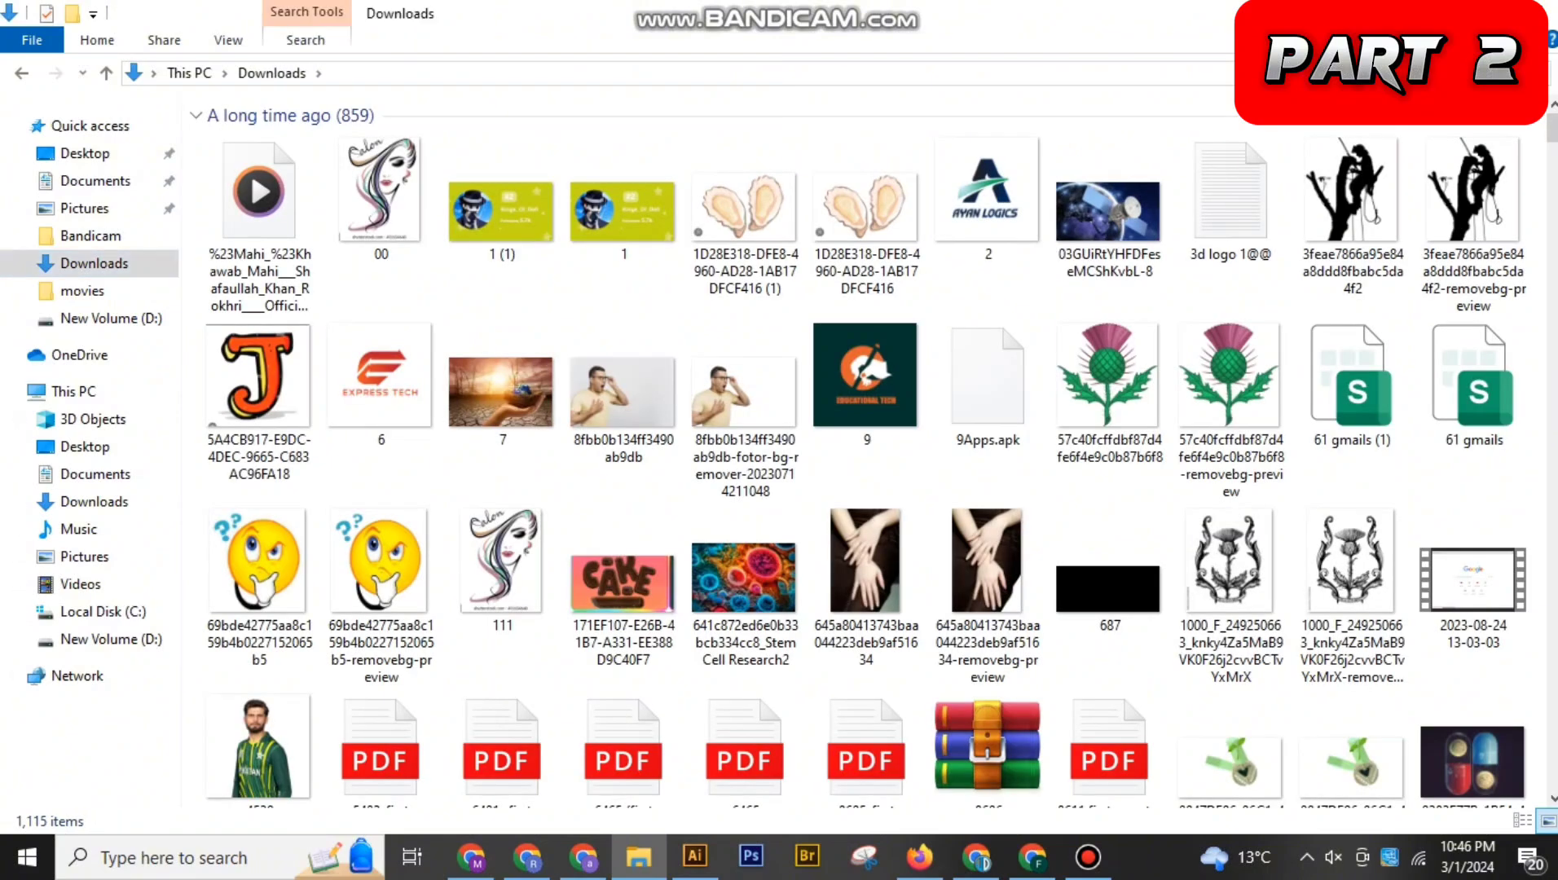
{"action": "type", "text": "zetu"}
{"action": "left_click", "coordinate": [258, 204]}
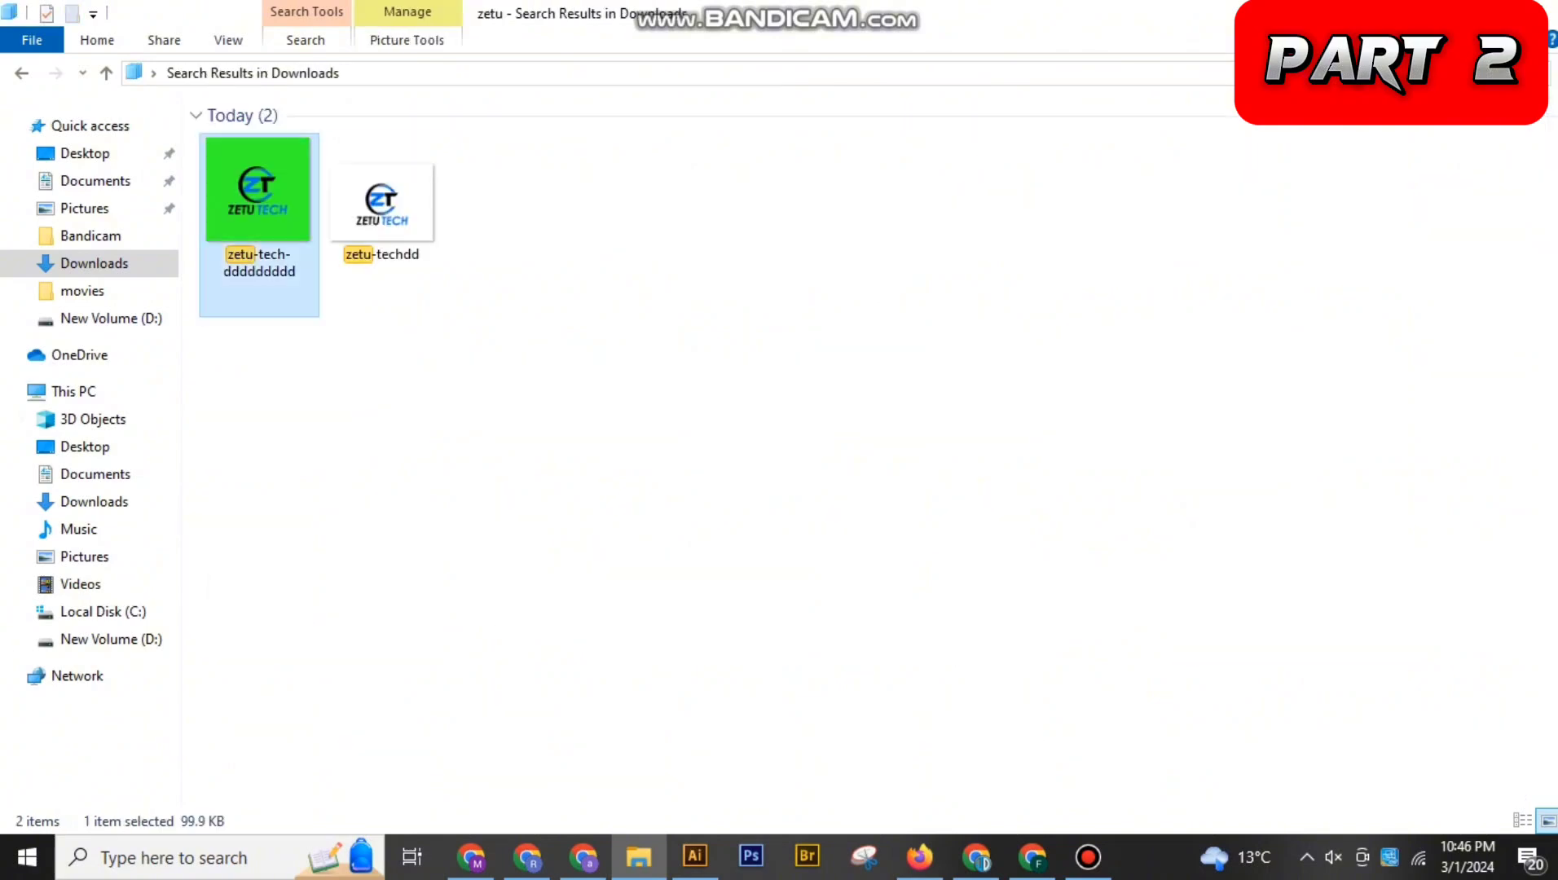
{"action": "key", "text": "Return"}
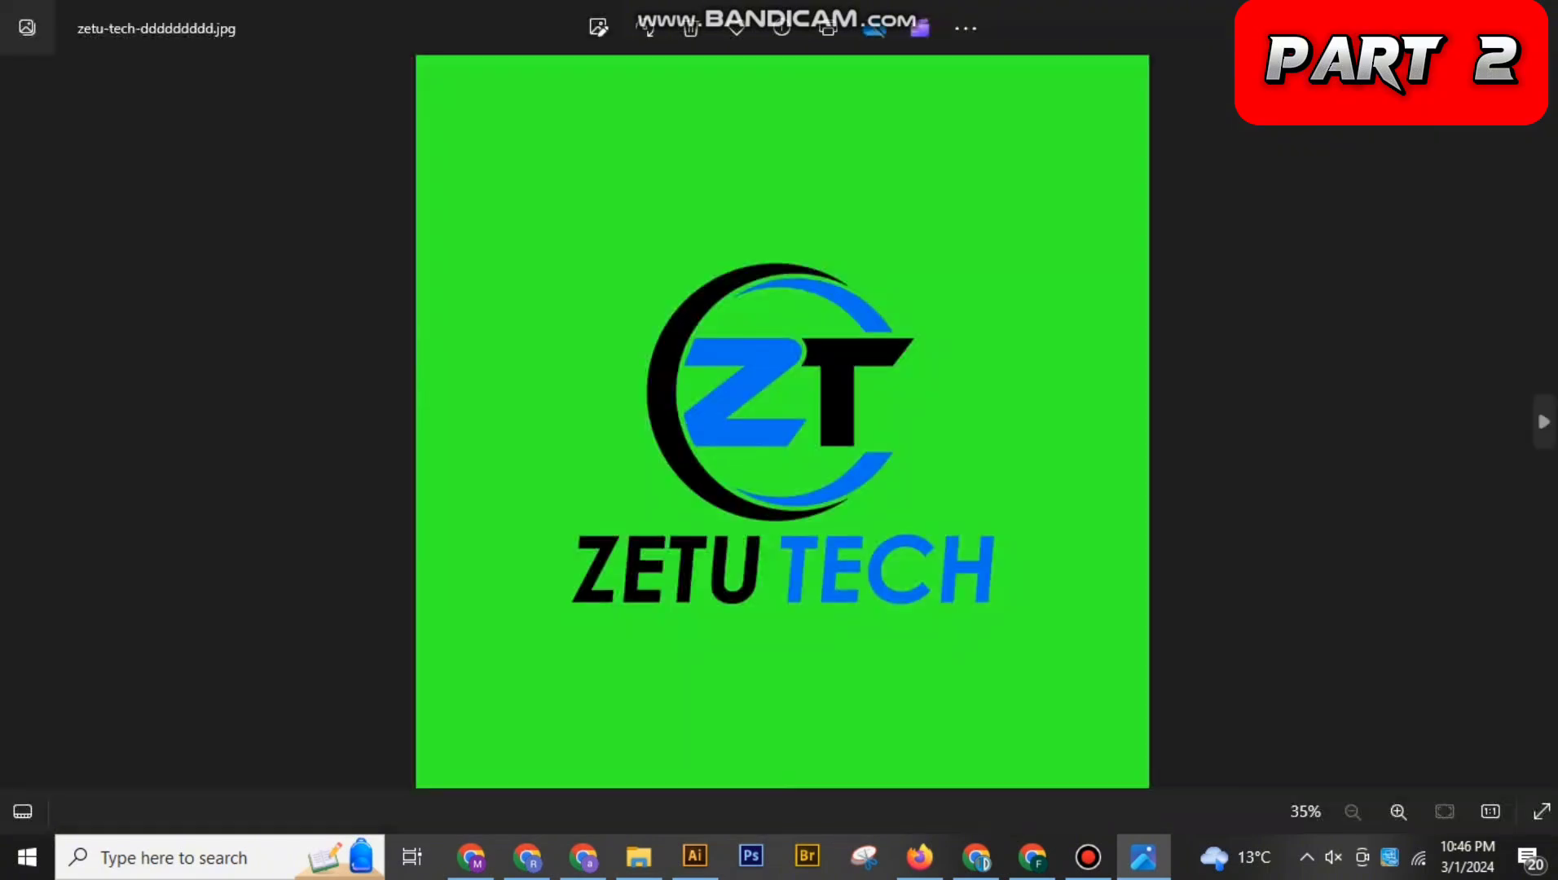
{"action": "double_click", "coordinate": [782, 482]}
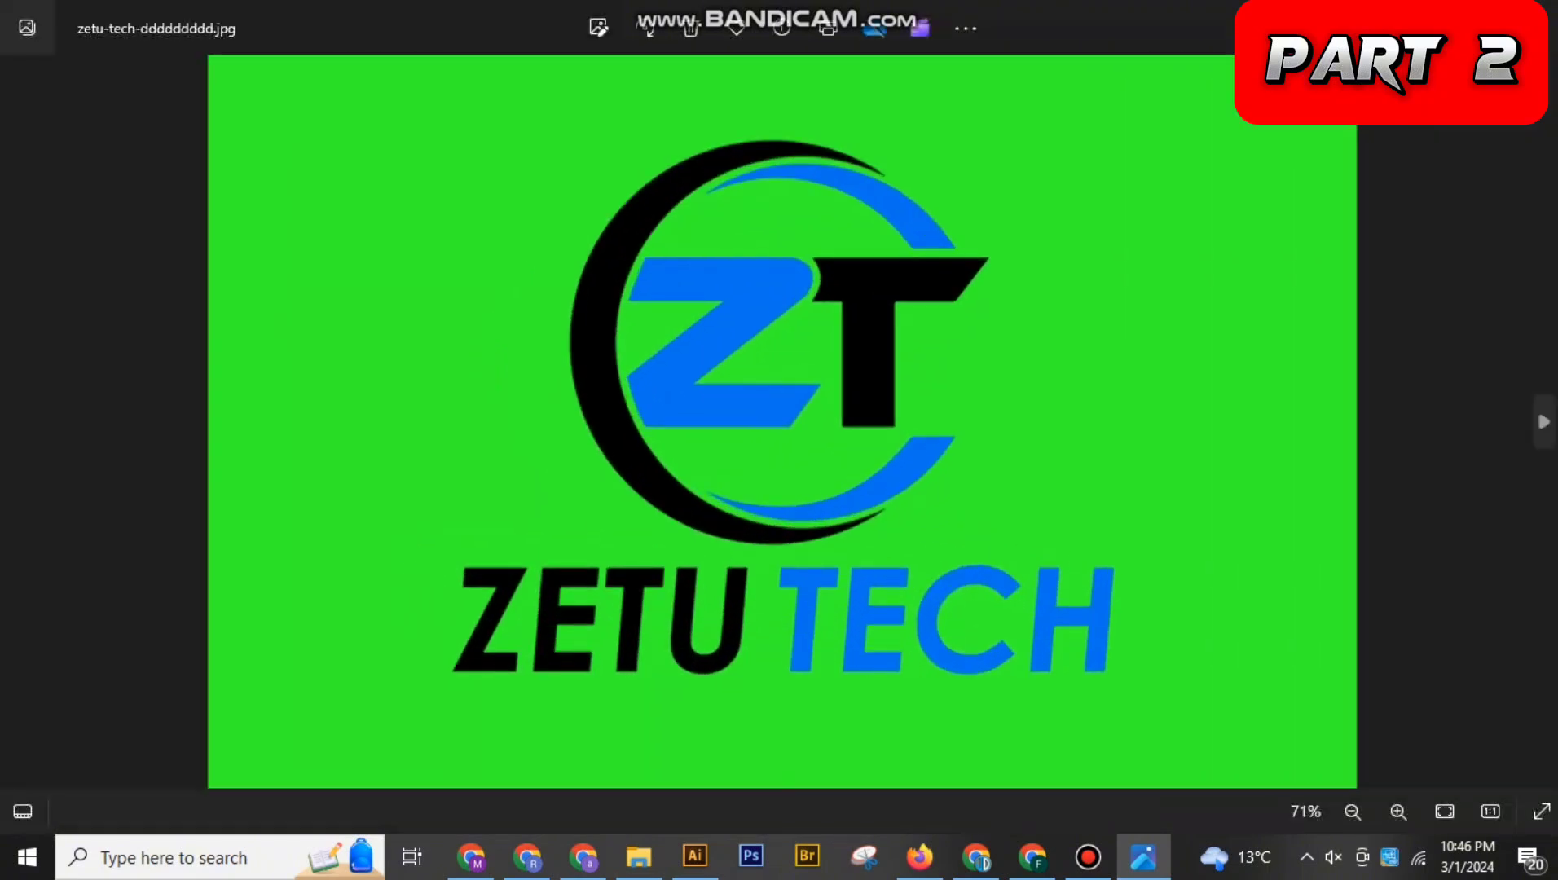